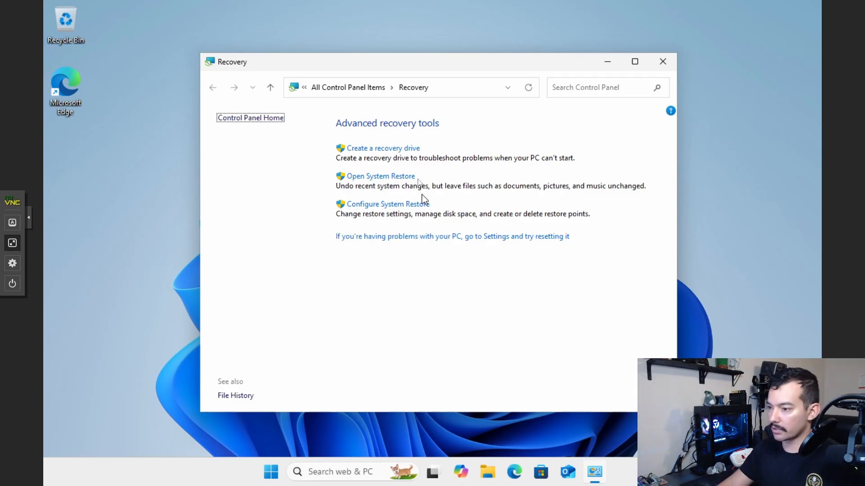
# Step: Open the System Restore configuration and turn on system protection for Local Disk (C:)
pyautogui.click(386, 206)
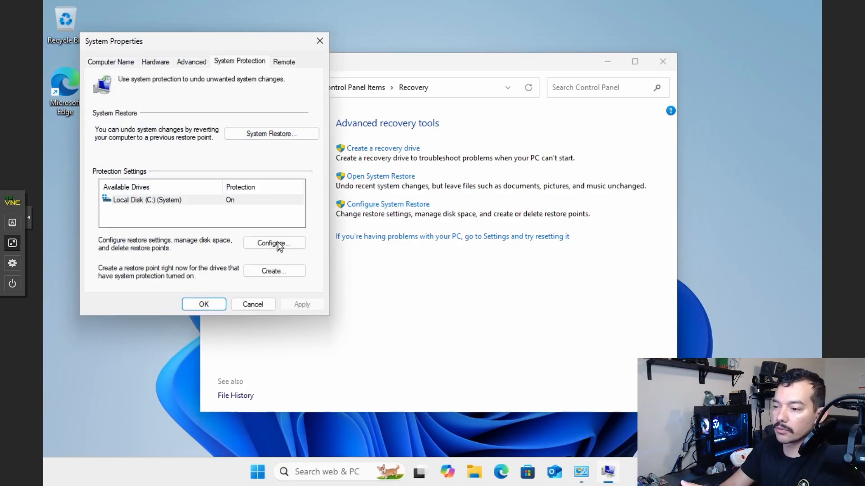
pyautogui.click(278, 244)
pyautogui.click(186, 129)
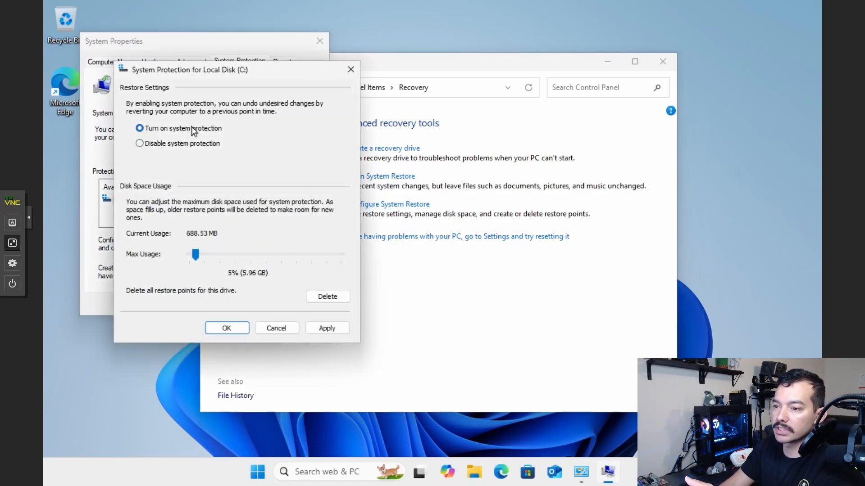
pyautogui.click(241, 326)
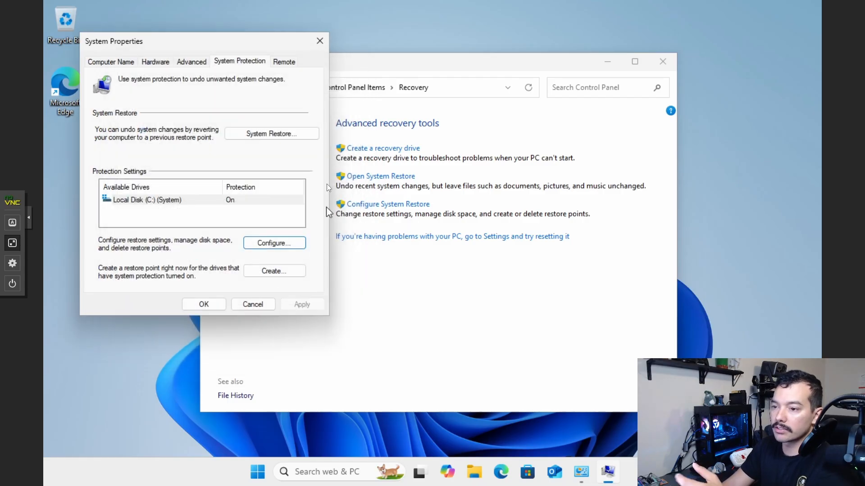
pyautogui.click(280, 273)
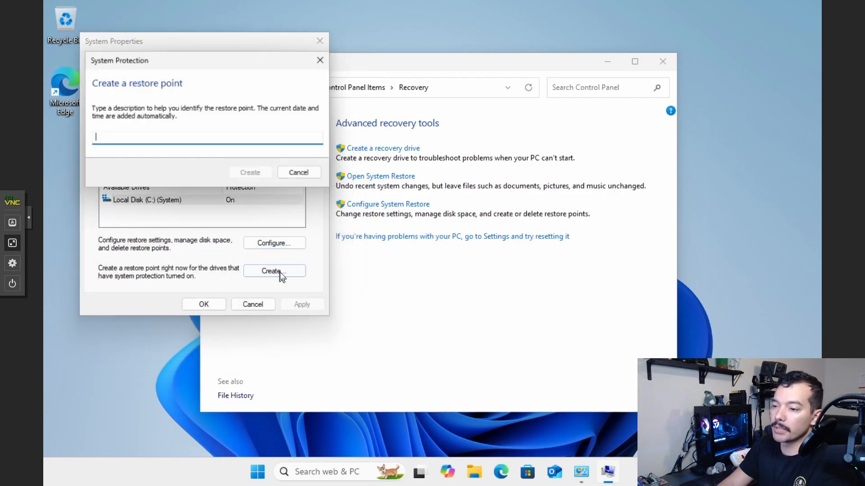
pyautogui.click(310, 176)
pyautogui.click(283, 243)
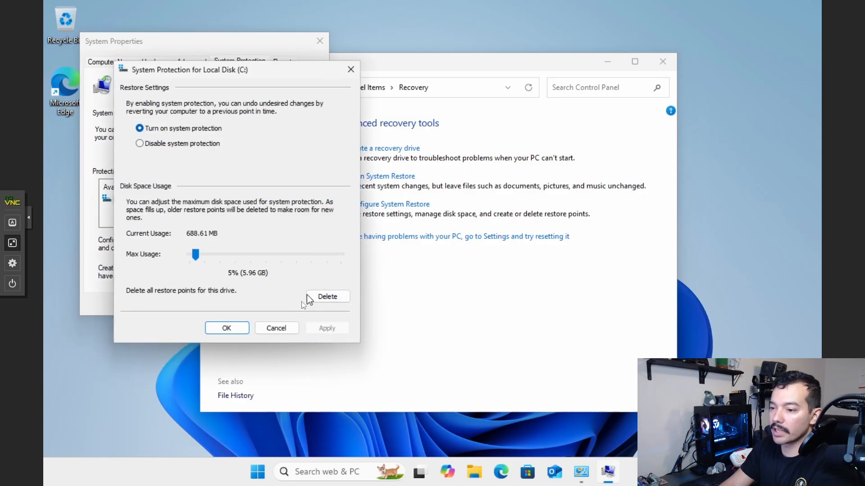
pyautogui.click(277, 329)
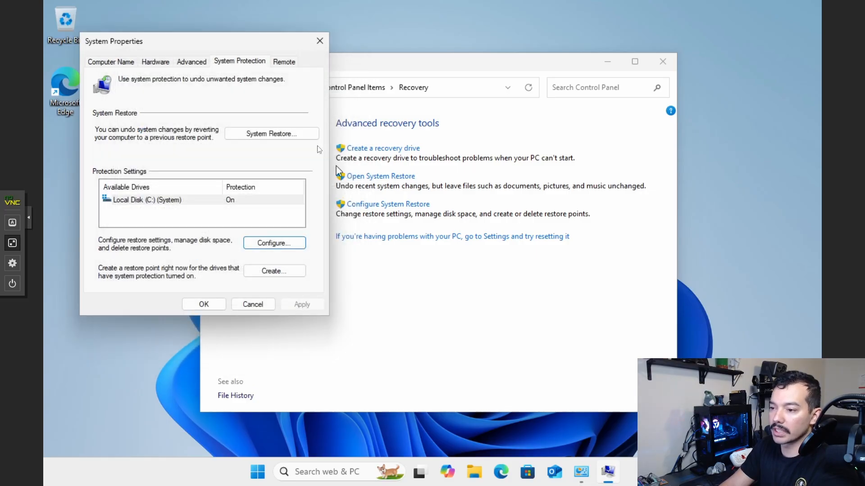
# Step: Check the existing restore points in System Restore, then leave without restoring
pyautogui.click(289, 135)
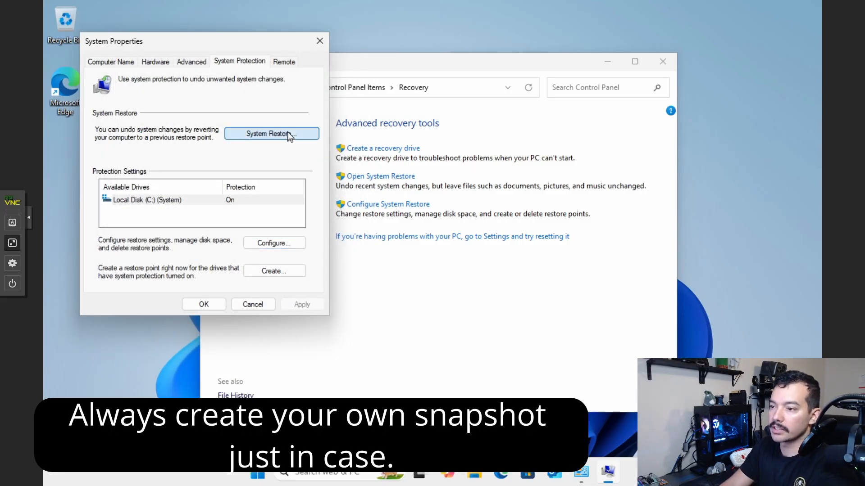
pyautogui.click(524, 368)
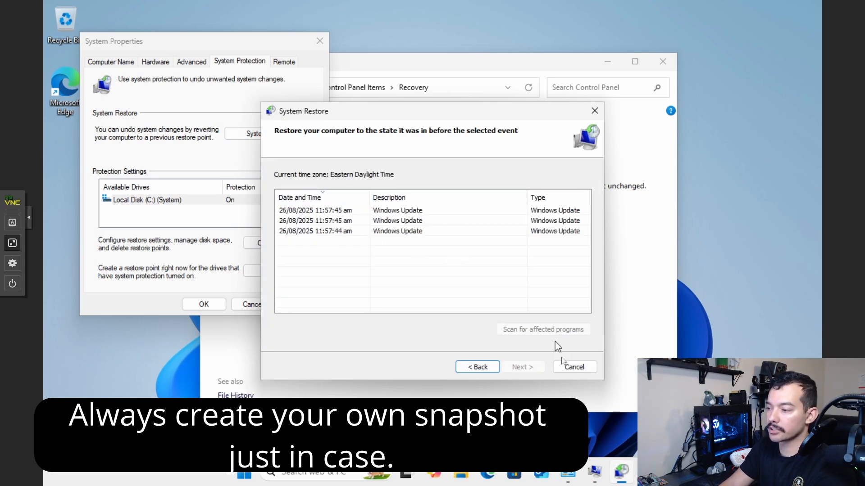
pyautogui.click(572, 366)
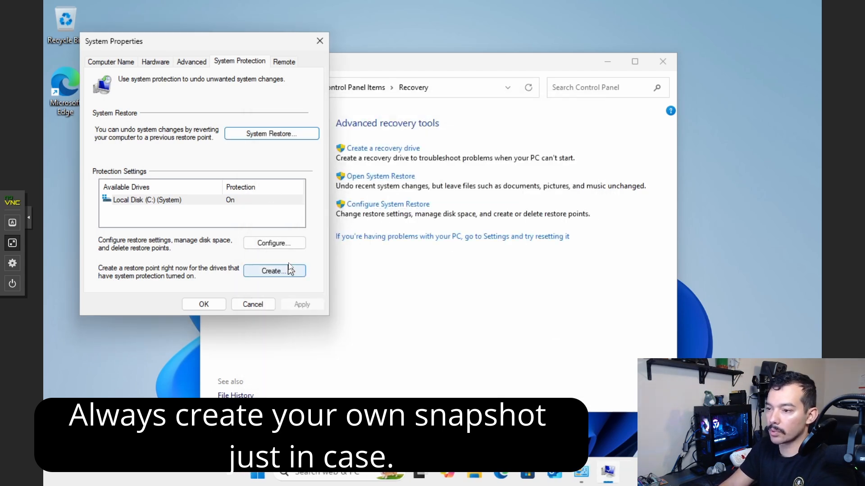
# Step: Create a restore point with the description "bareboneaug" and dismiss the completion message
pyautogui.click(285, 271)
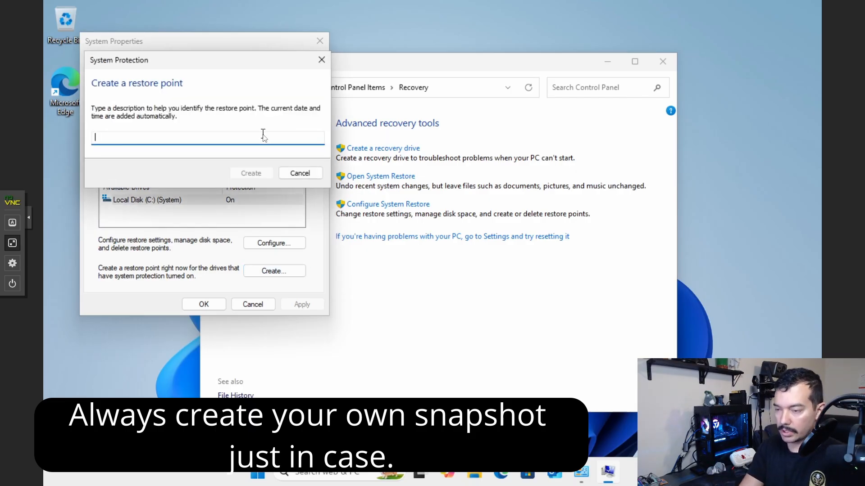
pyautogui.write('bare')
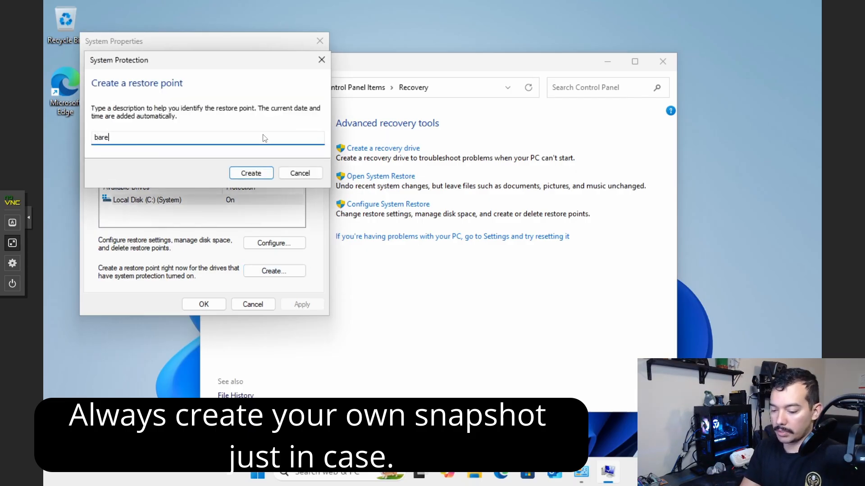
pyautogui.write('boneaug')
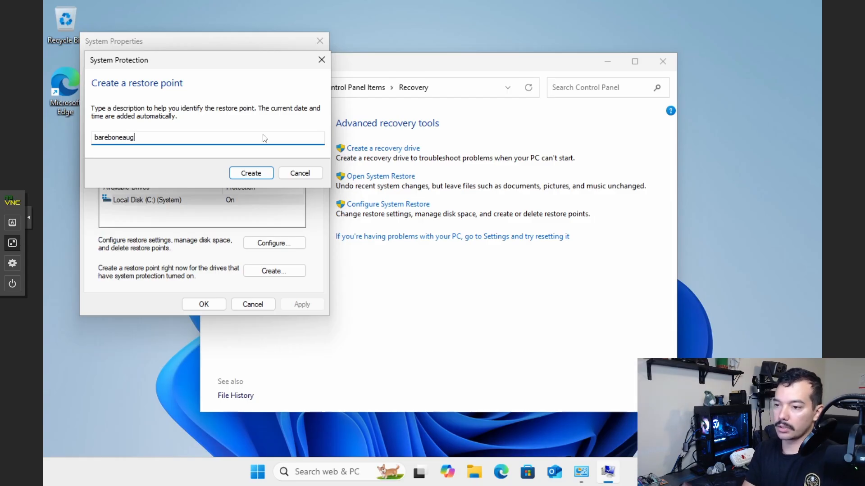
pyautogui.click(251, 172)
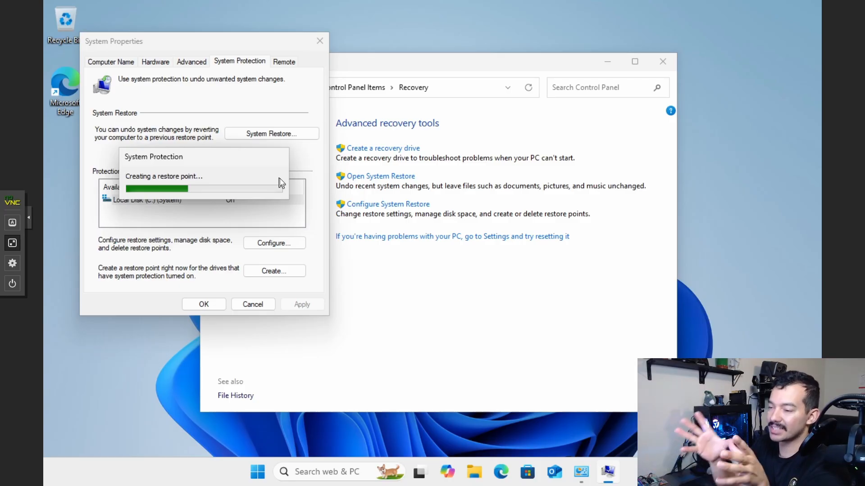
pyautogui.click(277, 185)
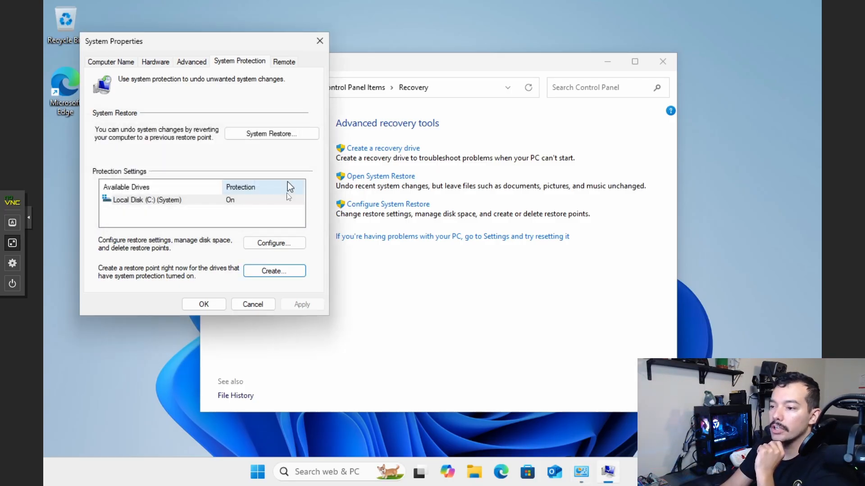
# Step: Check the C: drive's protection settings and the restore point list, and close the System Properties and Recovery windows
pyautogui.click(282, 245)
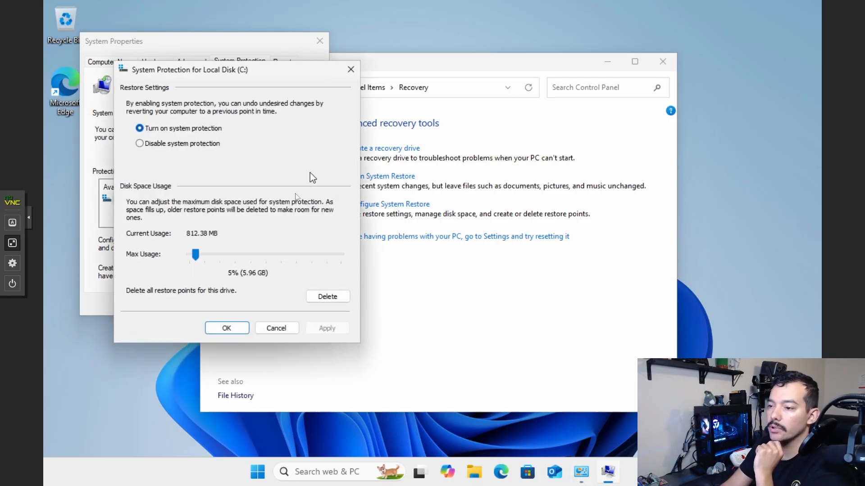
pyautogui.click(285, 331)
pyautogui.click(296, 136)
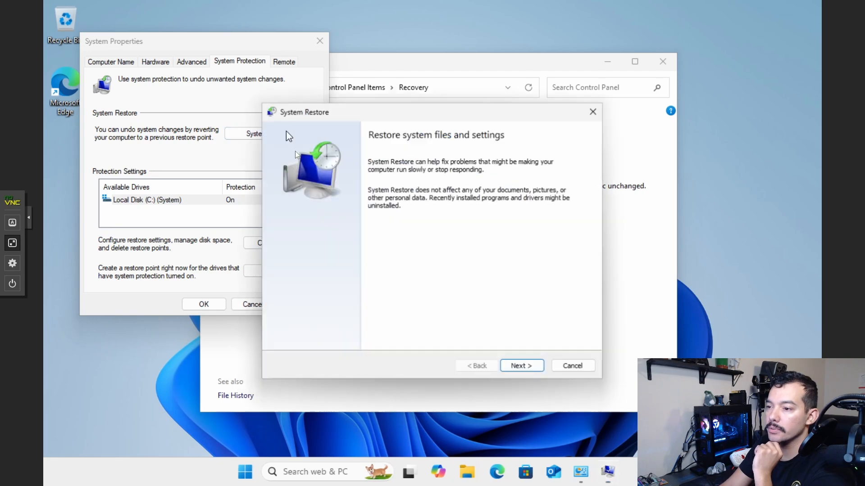
pyautogui.click(523, 367)
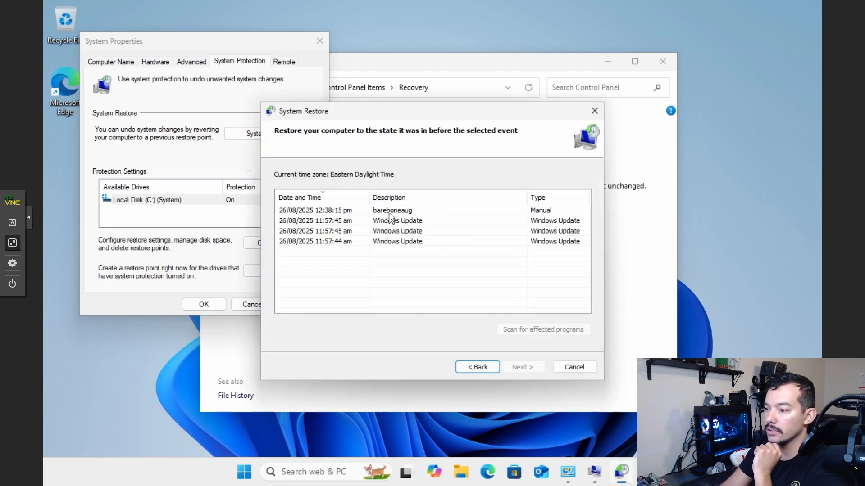
pyautogui.click(594, 110)
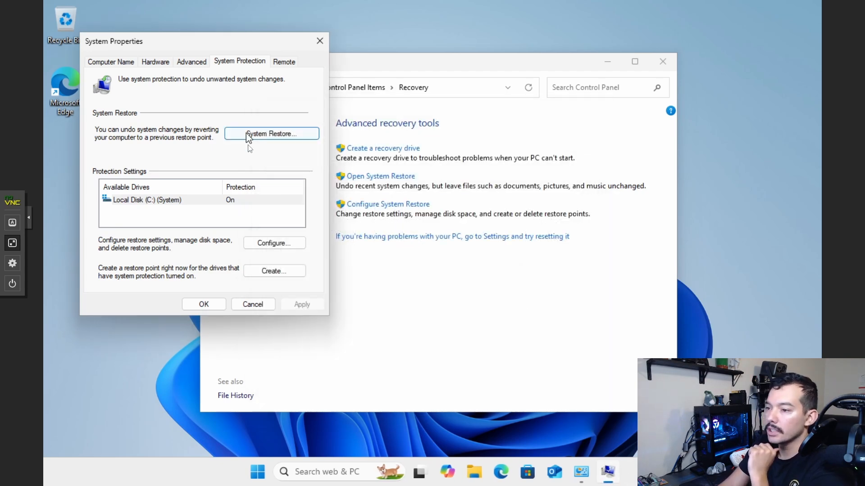
pyautogui.click(320, 41)
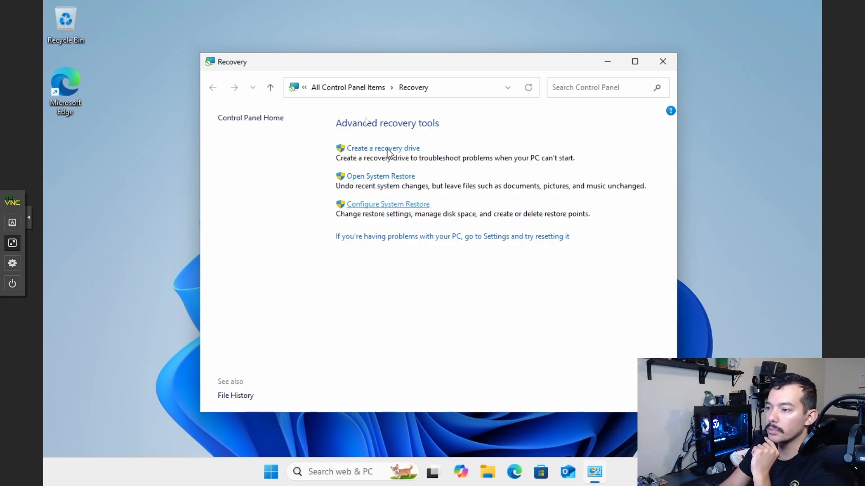
pyautogui.click(663, 62)
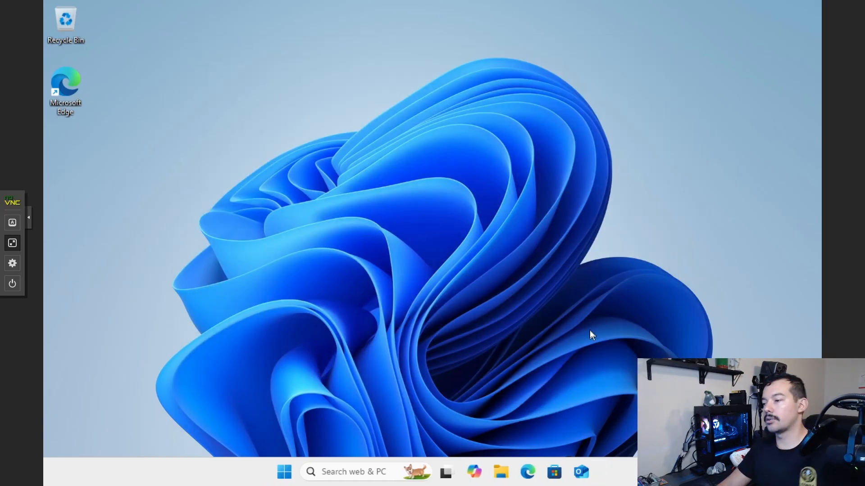
# Step: Switch to Microsoft Edge, search Google for "rytunex" and open the RyTuneX GitHub repository
pyautogui.click(526, 475)
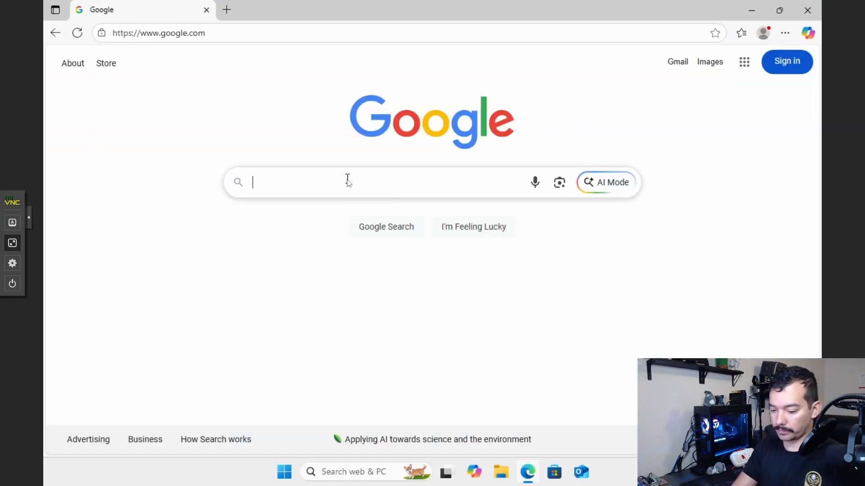
pyautogui.write('rytune')
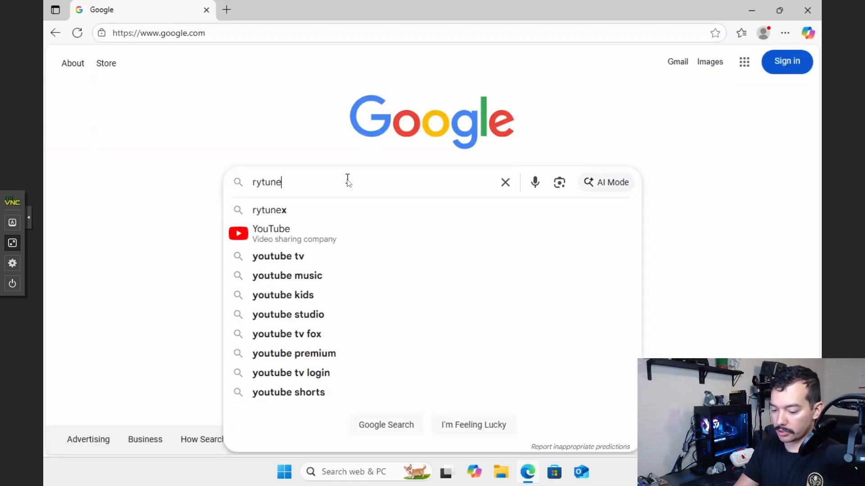
pyautogui.write('x')
pyautogui.press('Return')
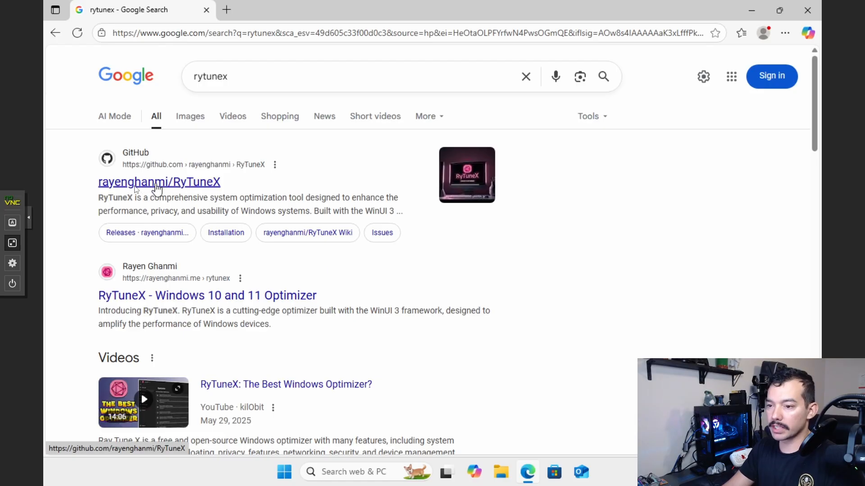
pyautogui.click(159, 184)
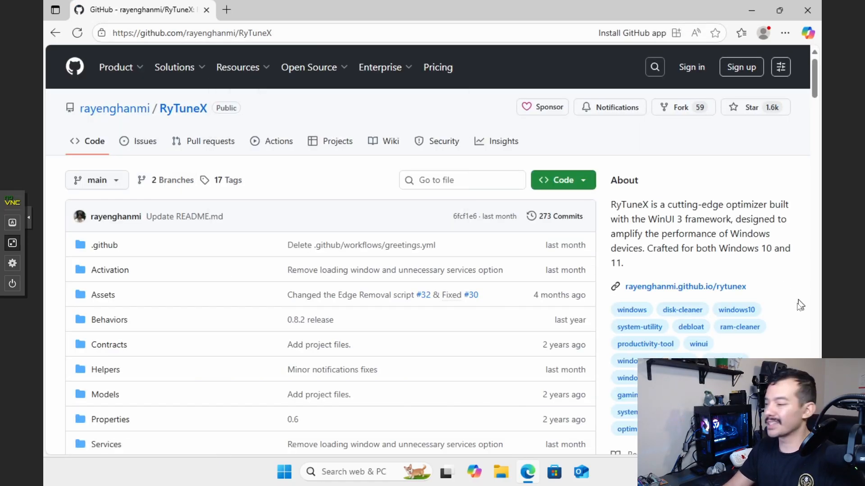
# Step: Download RyTuneX.Setup.zip from the Version 1.4.1 release's assets and minimize the browser
pyautogui.scroll(-6, 772, 302)
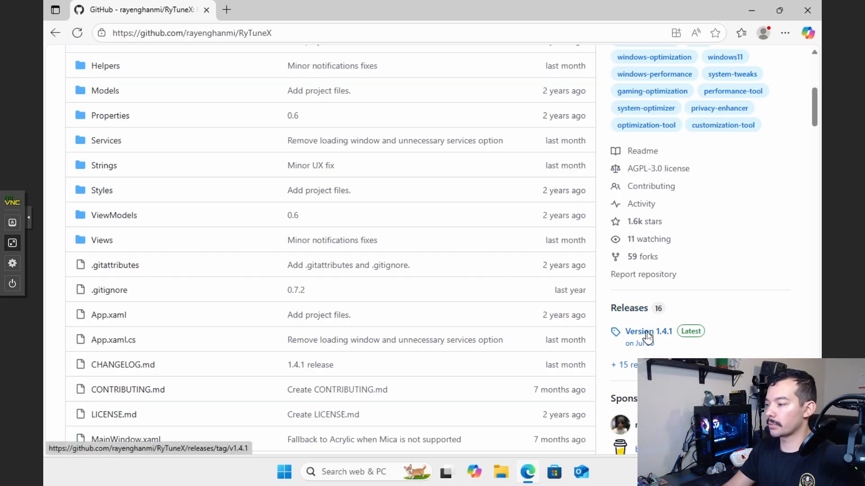
pyautogui.click(647, 332)
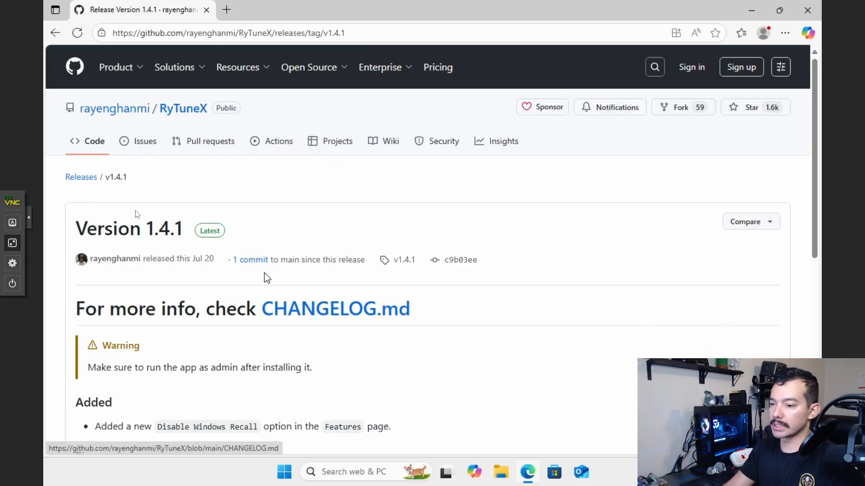
pyautogui.scroll(-5, 434, 261)
pyautogui.scroll(-4, 484, 265)
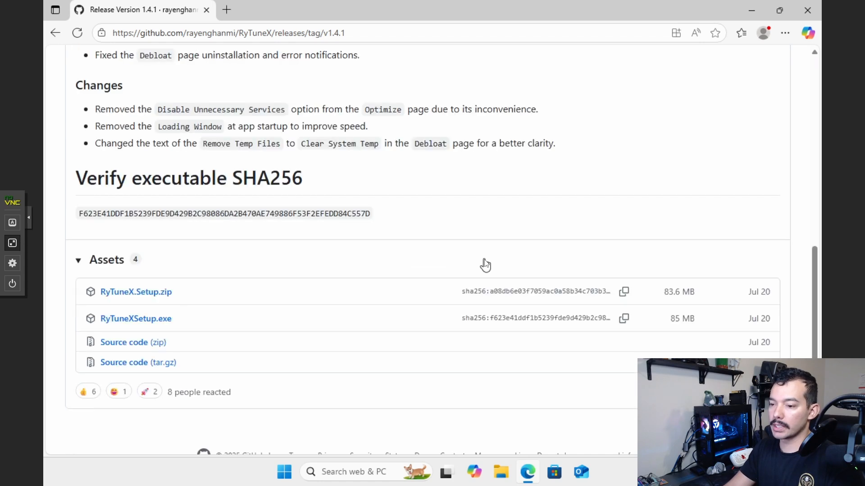
pyautogui.scroll(5, 485, 265)
pyautogui.scroll(-5, 358, 331)
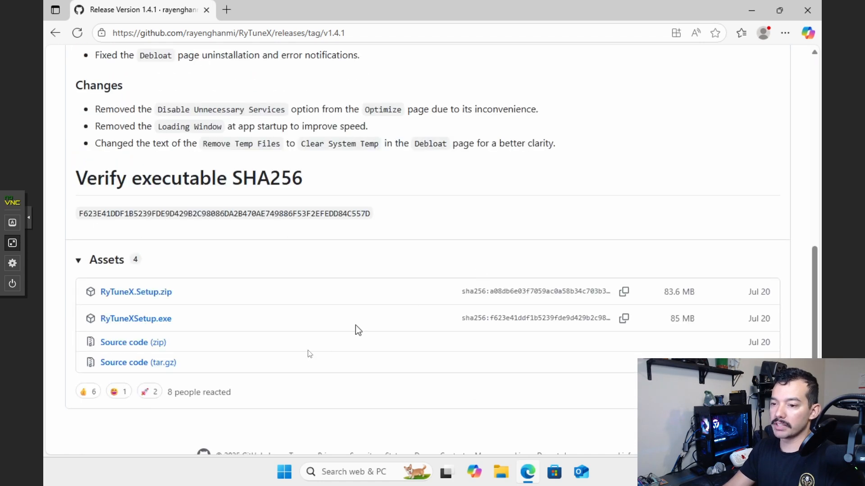
pyautogui.click(158, 296)
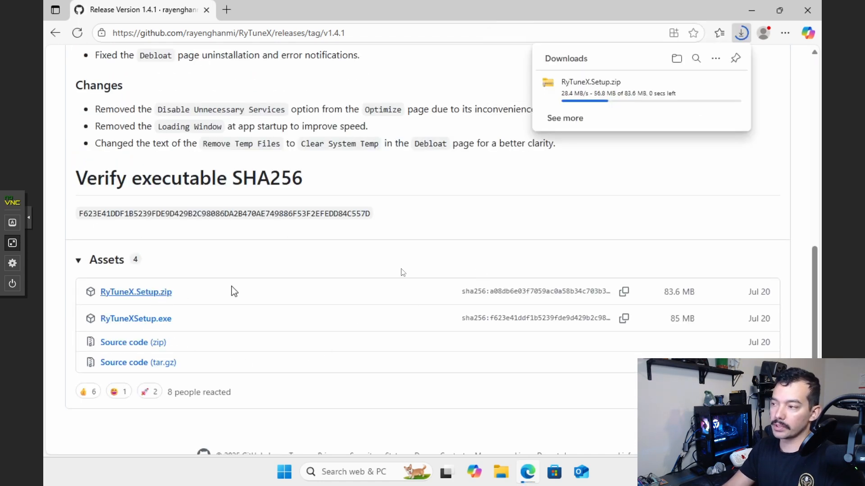
pyautogui.click(751, 10)
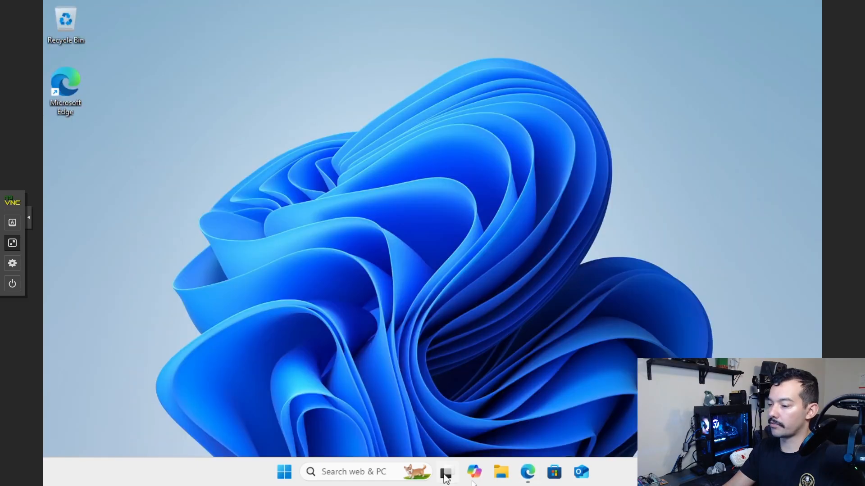
# Step: Switch to File Explorer, extract the RyTuneX.Setup archive within Downloads, and close the extracted folder's window
pyautogui.click(501, 473)
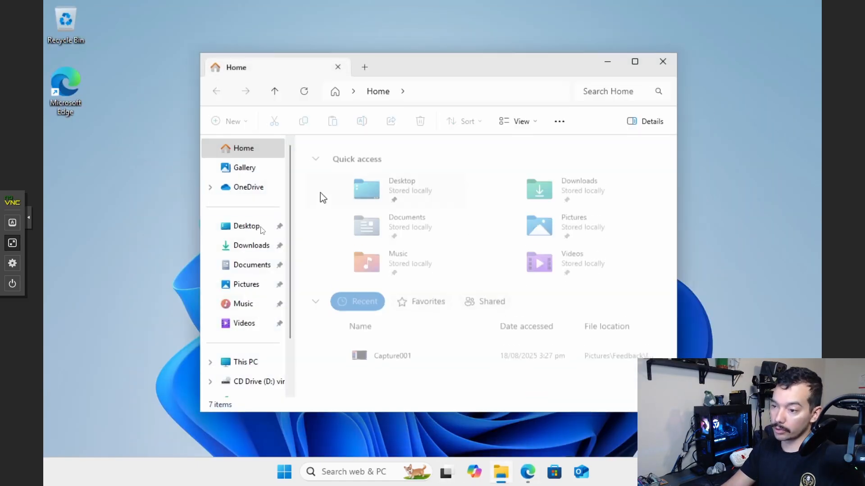
pyautogui.click(243, 246)
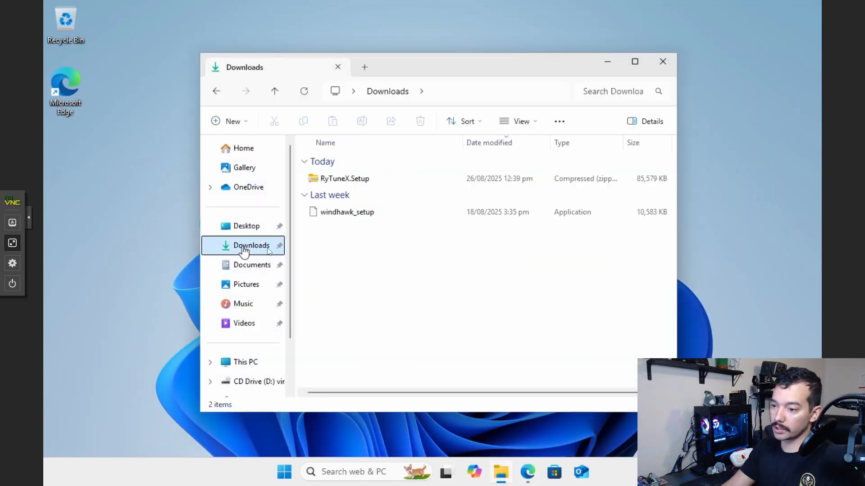
pyautogui.rightClick(353, 177)
pyautogui.click(424, 237)
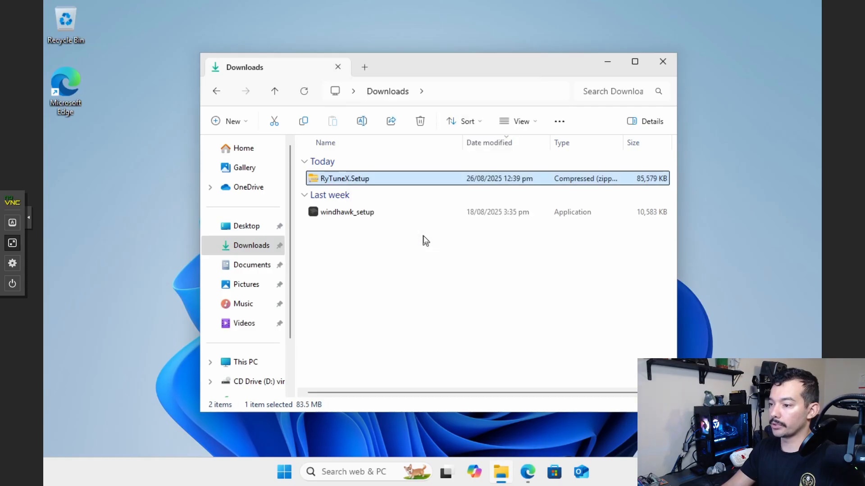
pyautogui.press('Return')
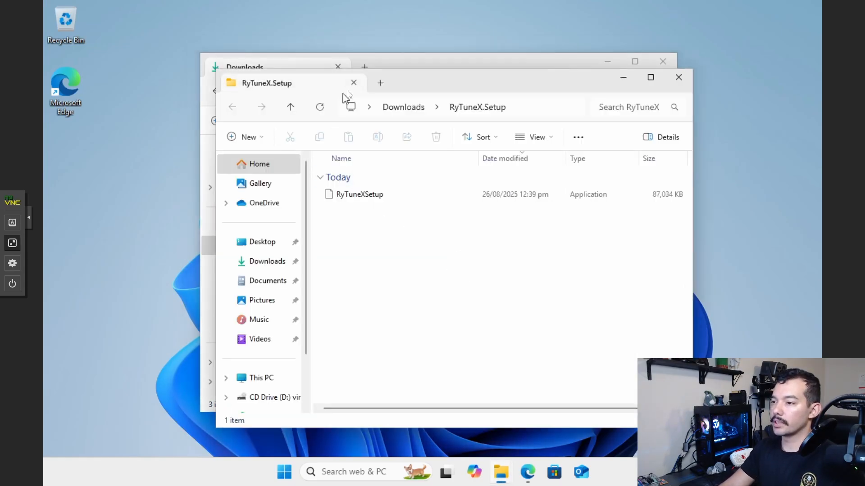
pyautogui.click(353, 85)
# Step: Open the extracted RyTuneX.Setup folder and run RyTuneXSetup, allowing it past SmartScreen and User Account Control
pyautogui.click(356, 195)
pyautogui.click(358, 196)
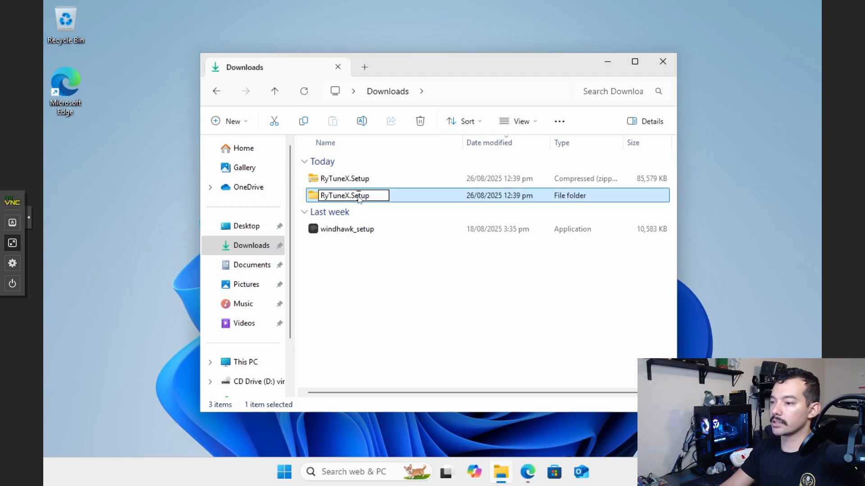
pyautogui.doubleClick(393, 198)
pyautogui.click(342, 180)
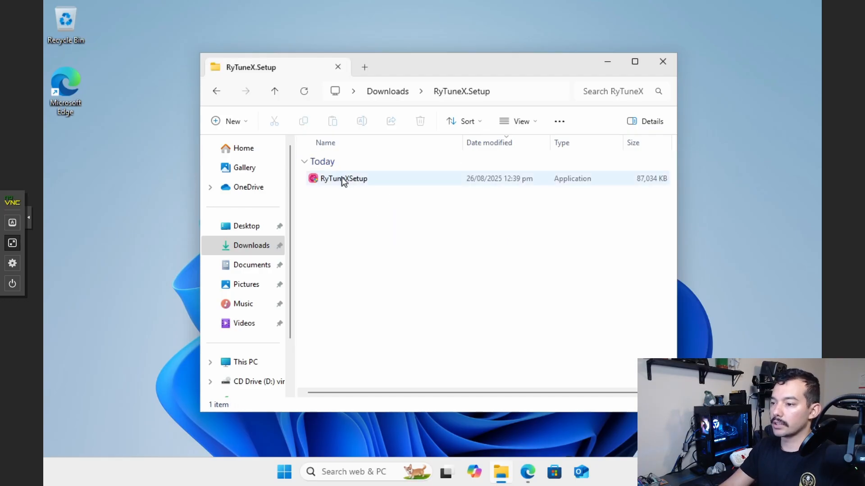
pyautogui.doubleClick(342, 179)
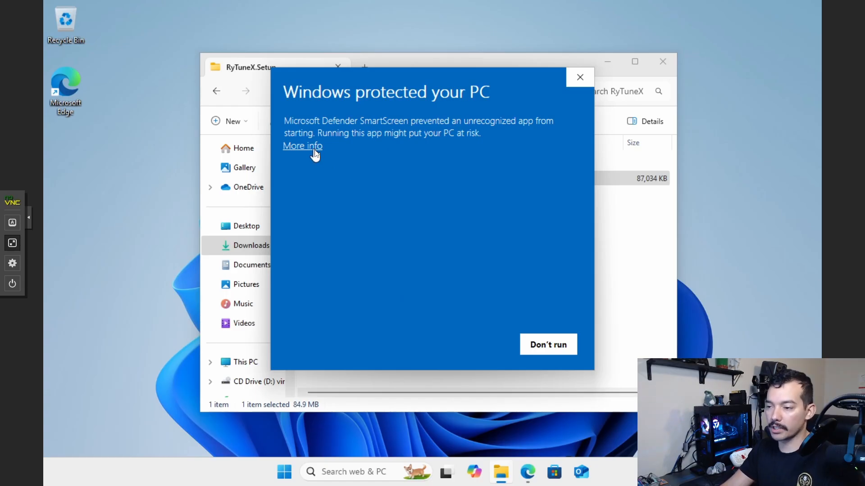
pyautogui.click(315, 153)
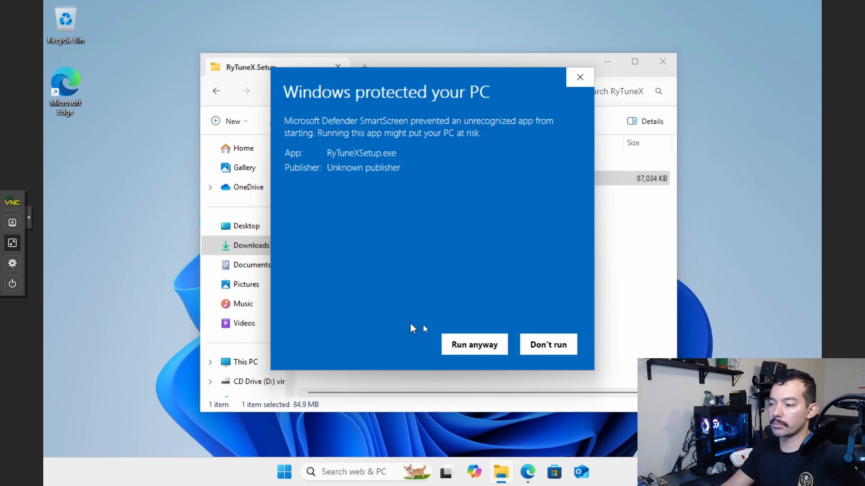
pyautogui.click(478, 351)
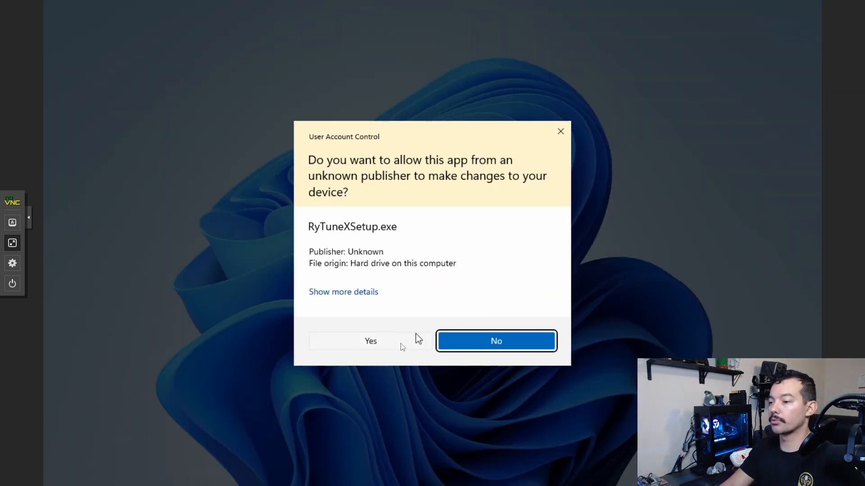
pyautogui.click(402, 344)
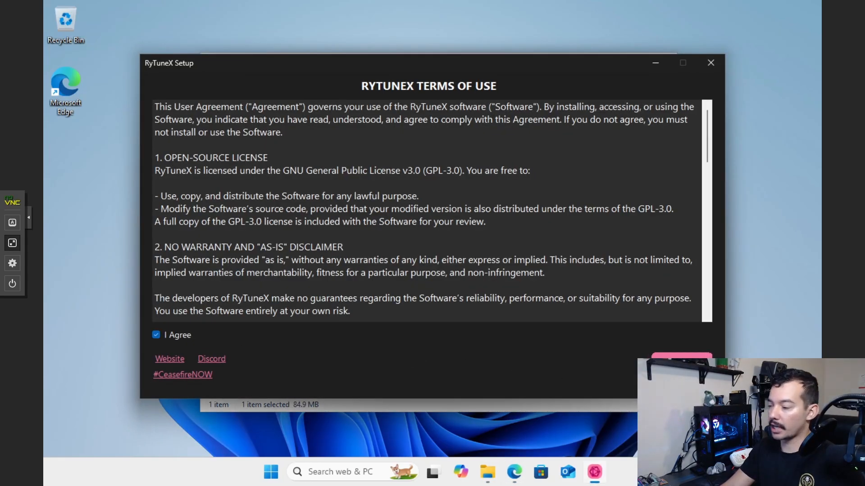
# Step: Install RyTuneX with its terms of use agreed to, and close the installer and the RyTuneX.Setup folder window
pyautogui.click(681, 355)
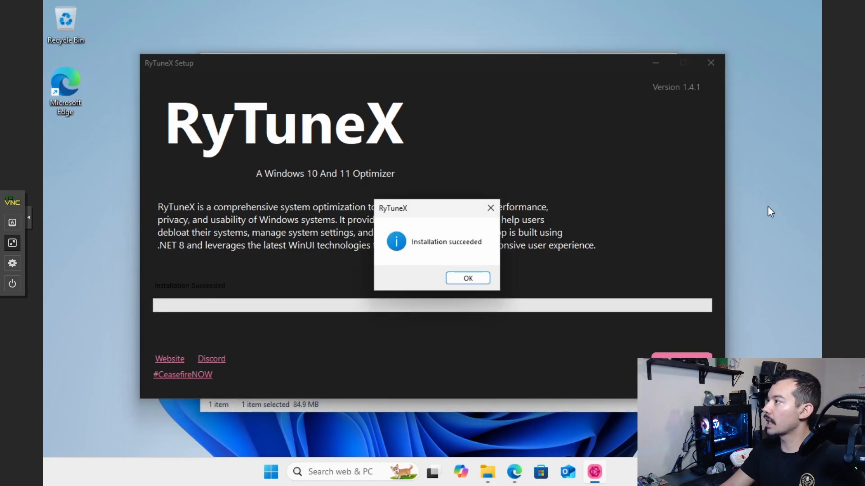
pyautogui.click(467, 278)
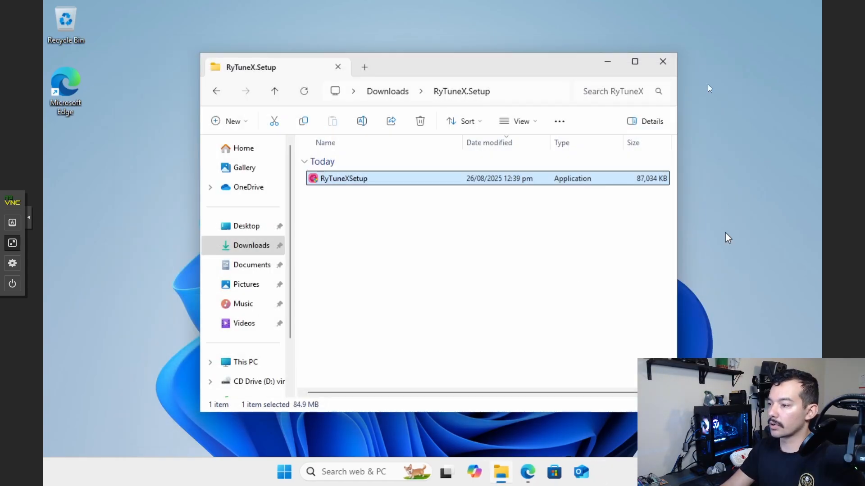
pyautogui.click(662, 63)
# Step: Open Command Prompt, enter "winget install rytunex" without running it, and close the window
pyautogui.click(355, 473)
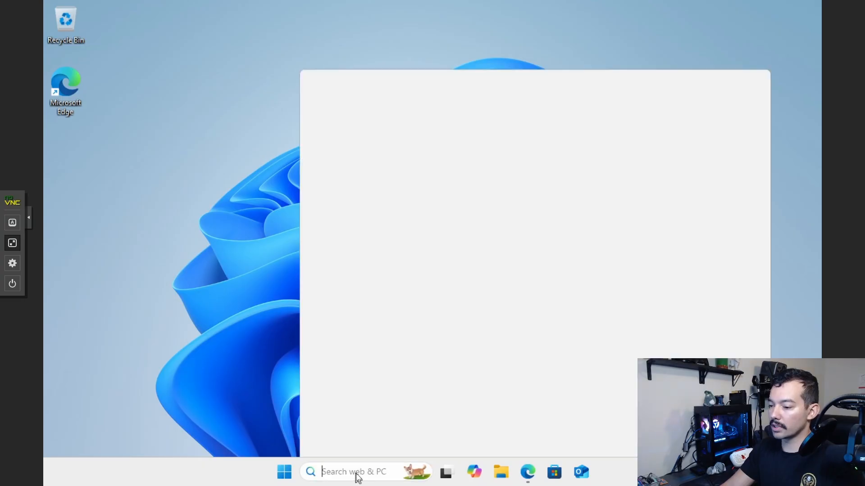
pyautogui.write('cmd')
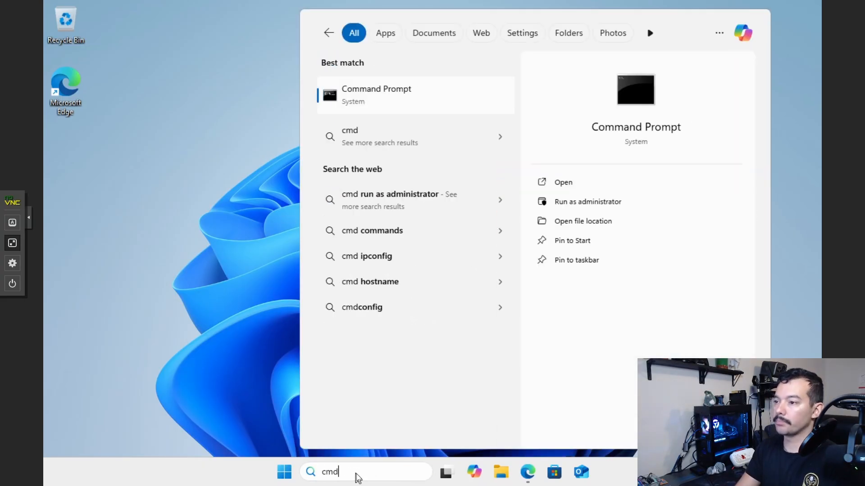
pyautogui.press('Return')
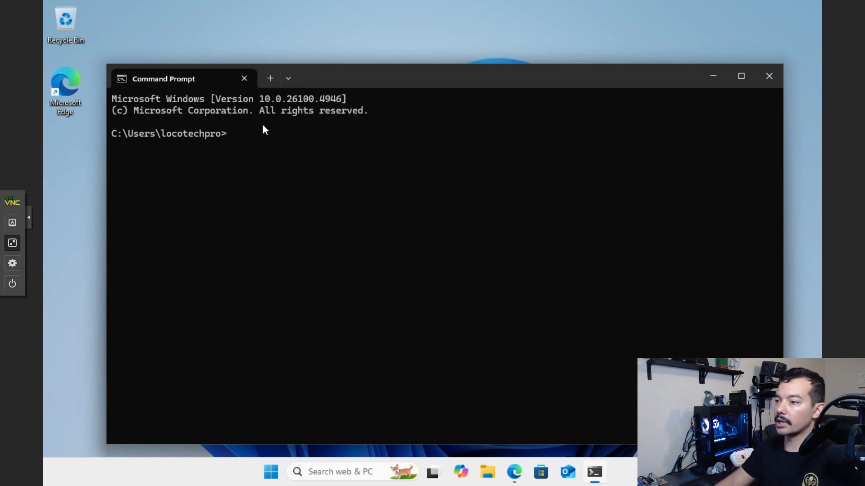
pyautogui.write('winget install')
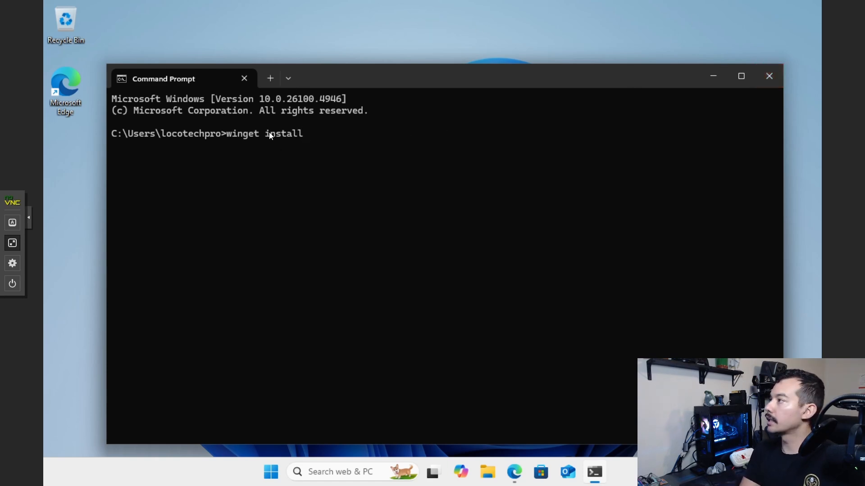
pyautogui.write(' ryt')
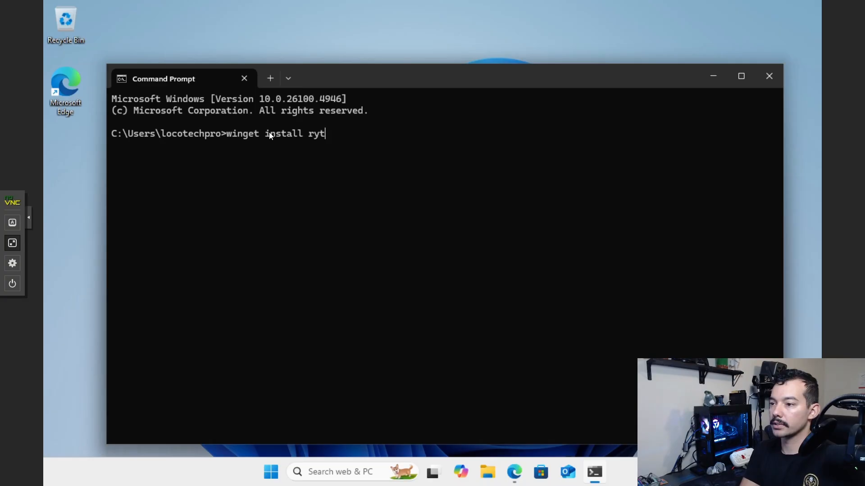
pyautogui.write('unex')
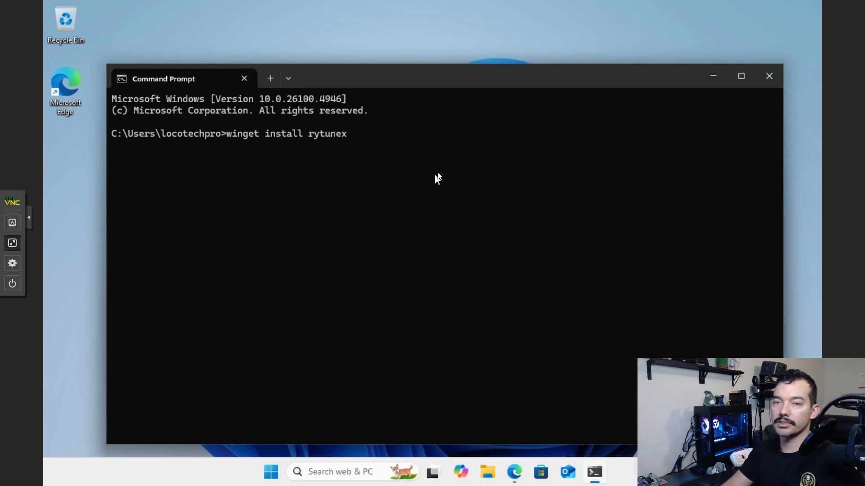
pyautogui.click(770, 76)
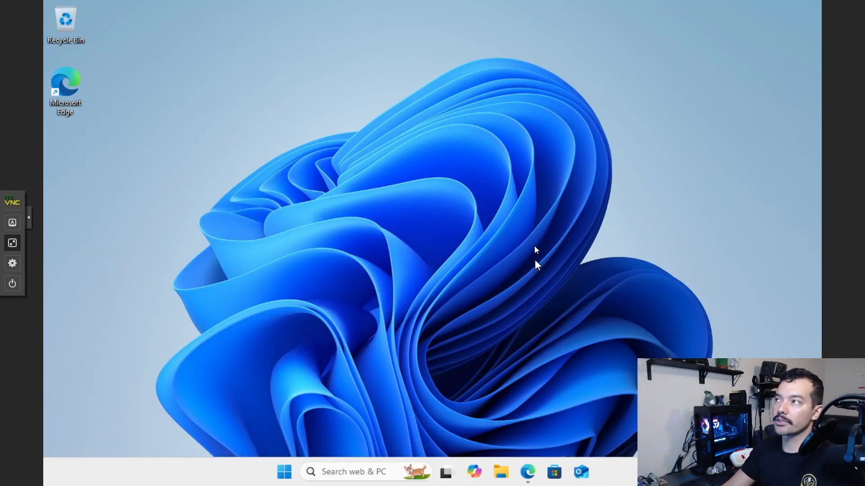
# Step: Search Windows for "rytune" and run RyTuneX as administrator, allowing it to make changes to the device
pyautogui.click(365, 471)
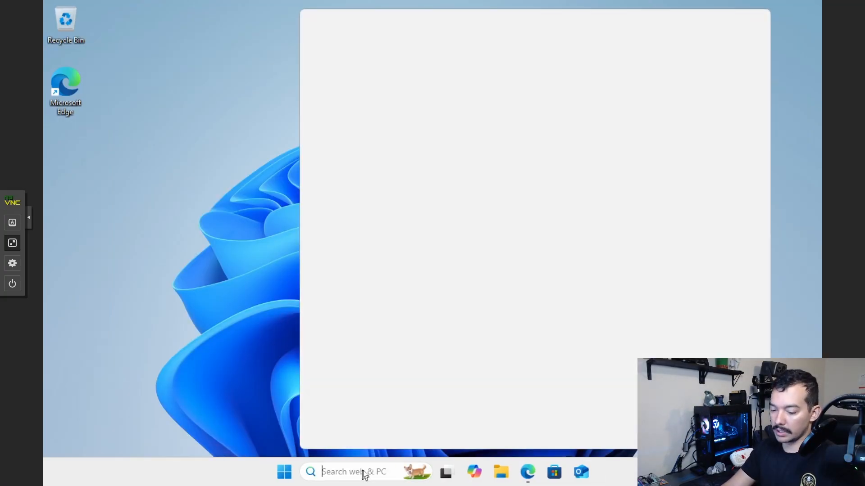
pyautogui.write('ry')
pyautogui.click(241, 131)
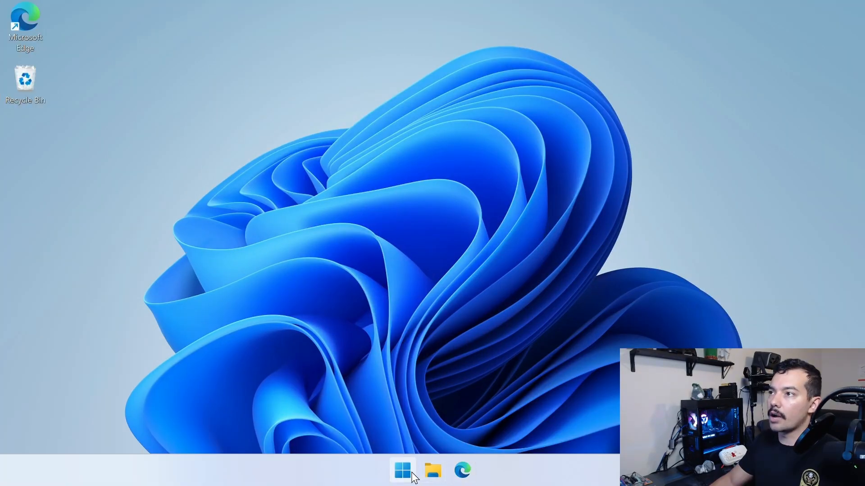
pyautogui.click(405, 472)
pyautogui.write('rytune')
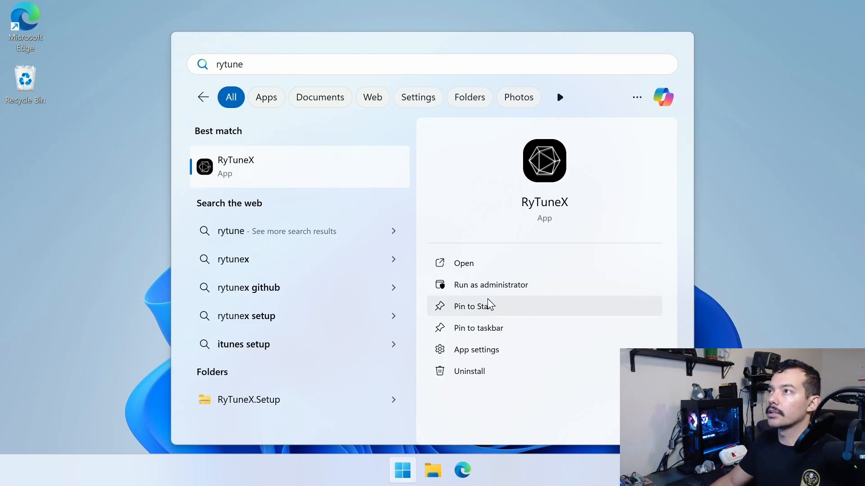
pyautogui.click(493, 288)
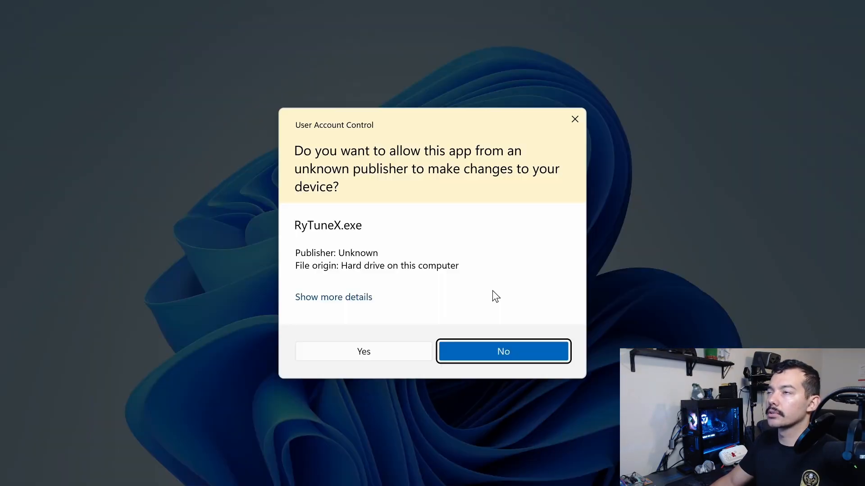
pyautogui.click(319, 345)
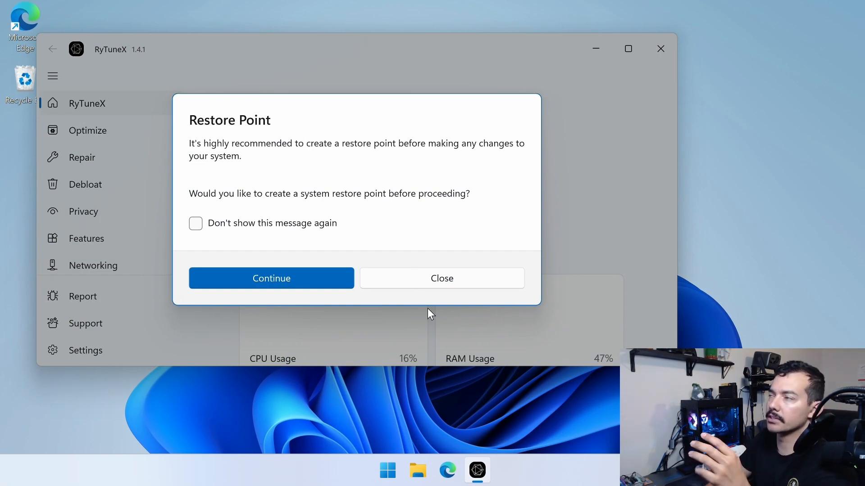
# Step: Decline creating a restore point, maximize the RyTuneX window and review the Performance section of its home page
pyautogui.click(432, 281)
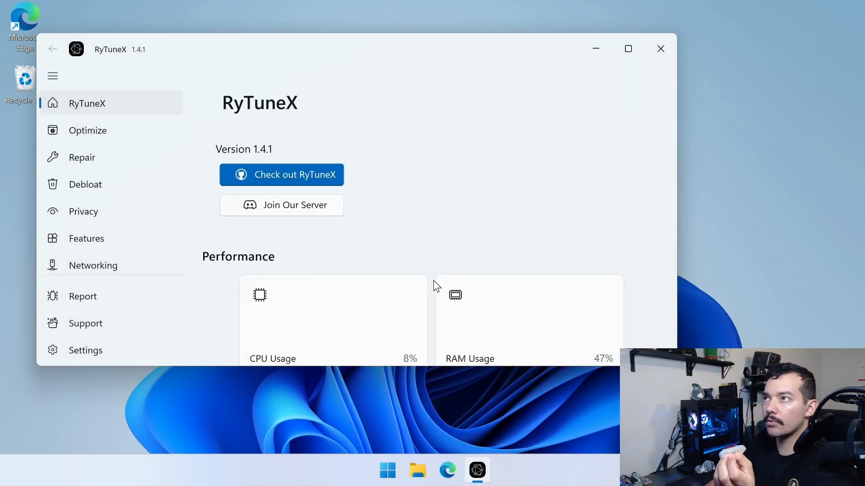
pyautogui.click(628, 48)
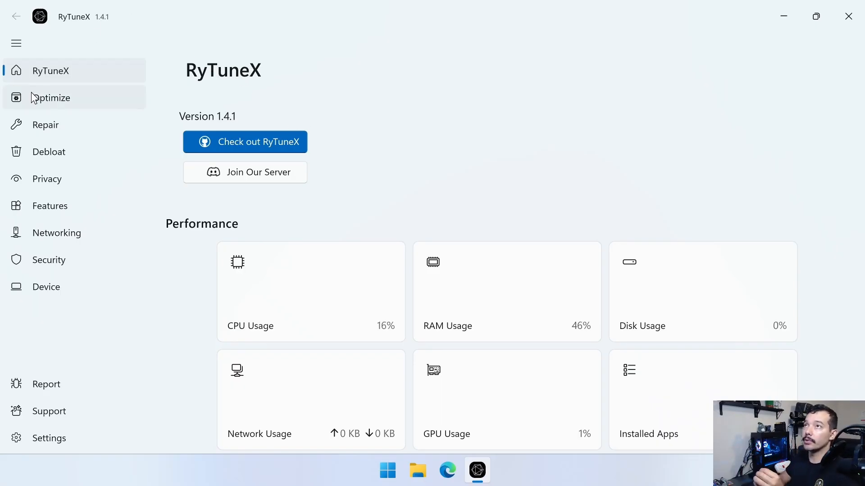
pyautogui.scroll(-3, 540, 333)
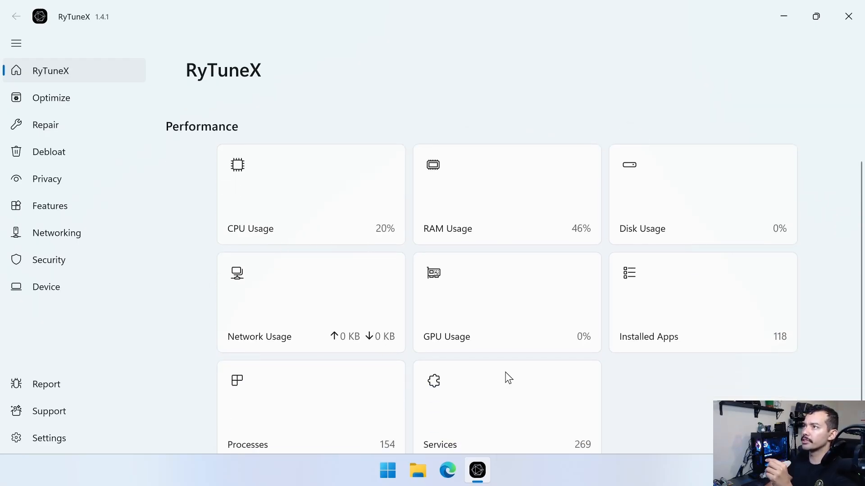
pyautogui.scroll(-1, 739, 356)
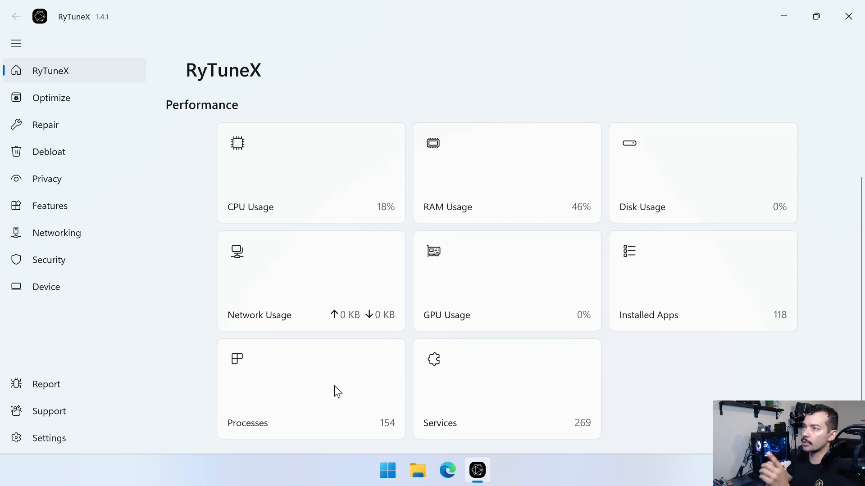
pyautogui.scroll(1, 637, 381)
pyautogui.scroll(5, 482, 108)
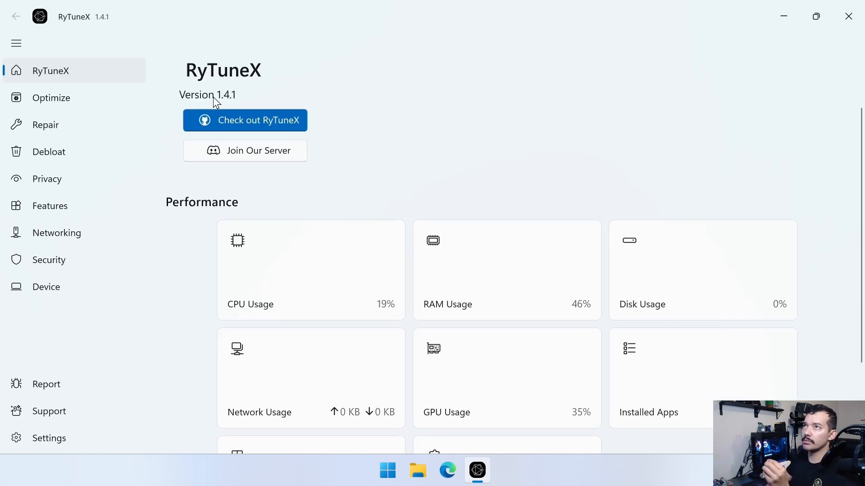
# Step: On the Optimize page, turn on Disable Menu Show Delay, Disable Mouse Hover Time and Disable Background Apps
pyautogui.click(64, 104)
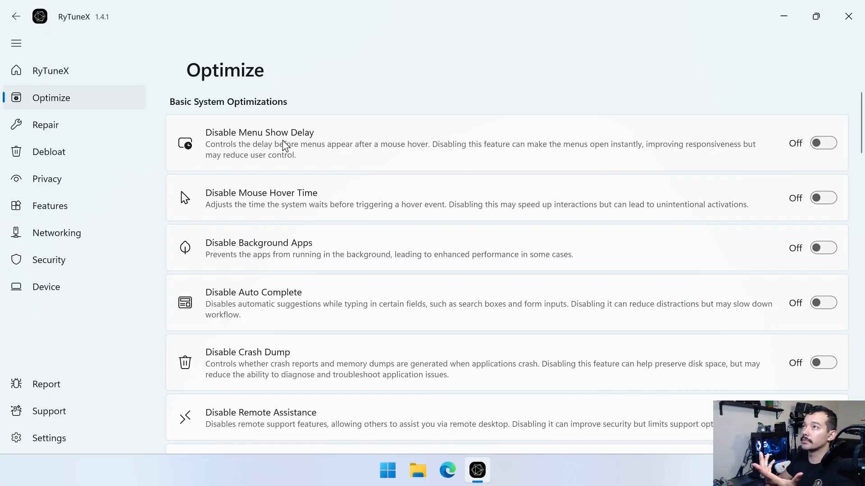
pyautogui.scroll(-1, 496, 199)
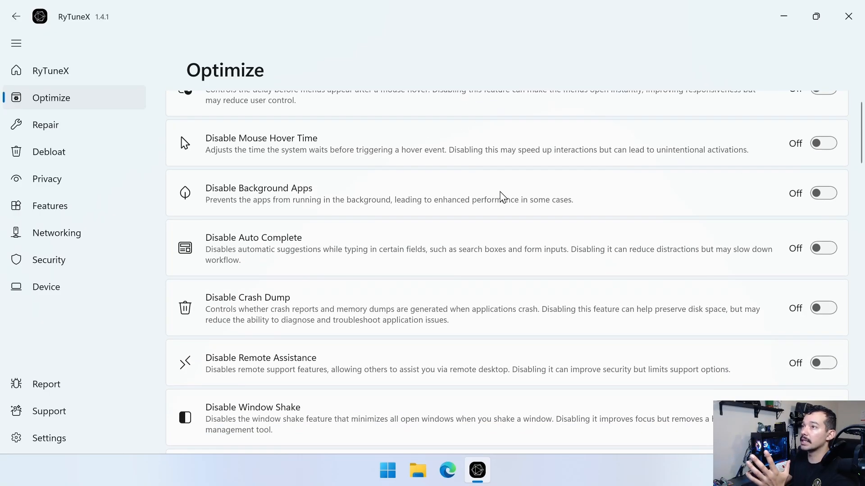
pyautogui.scroll(-2, 547, 218)
pyautogui.scroll(-2, 553, 222)
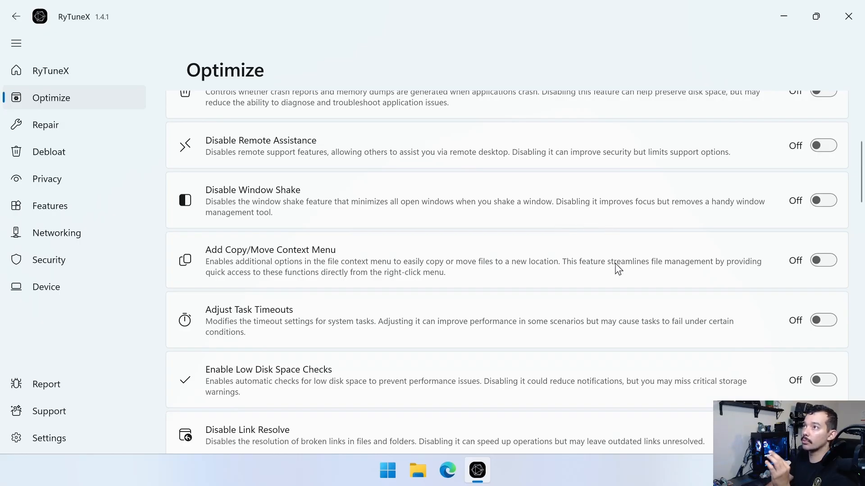
pyautogui.scroll(3, 623, 277)
pyautogui.scroll(2, 623, 278)
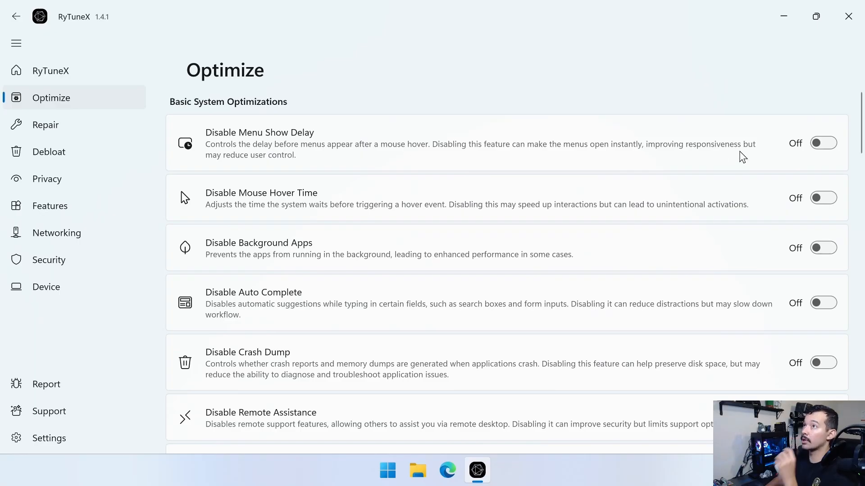
pyautogui.click(815, 144)
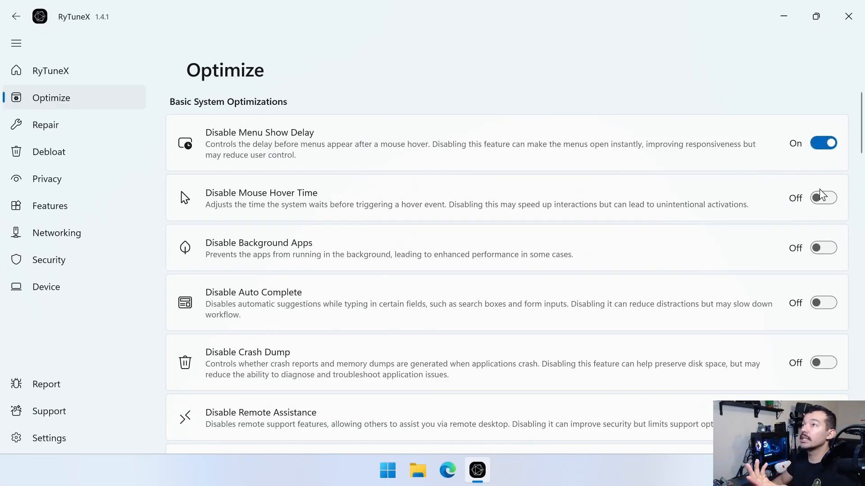
pyautogui.scroll(-2, 817, 205)
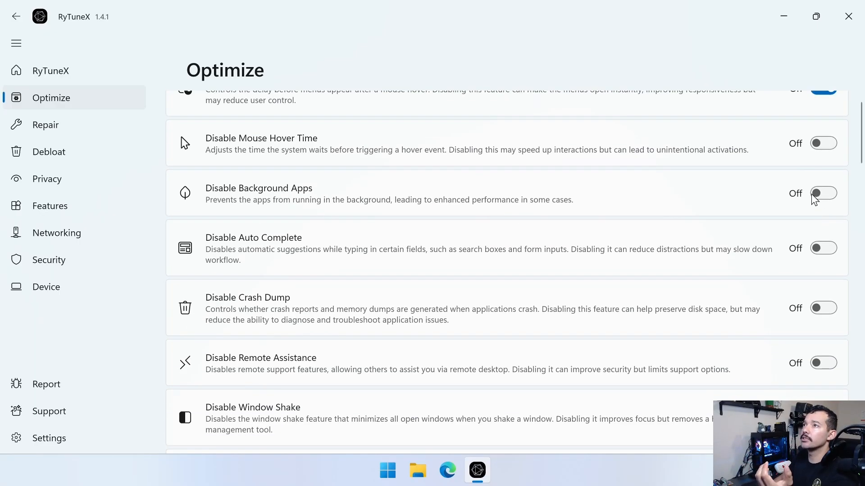
pyautogui.click(825, 143)
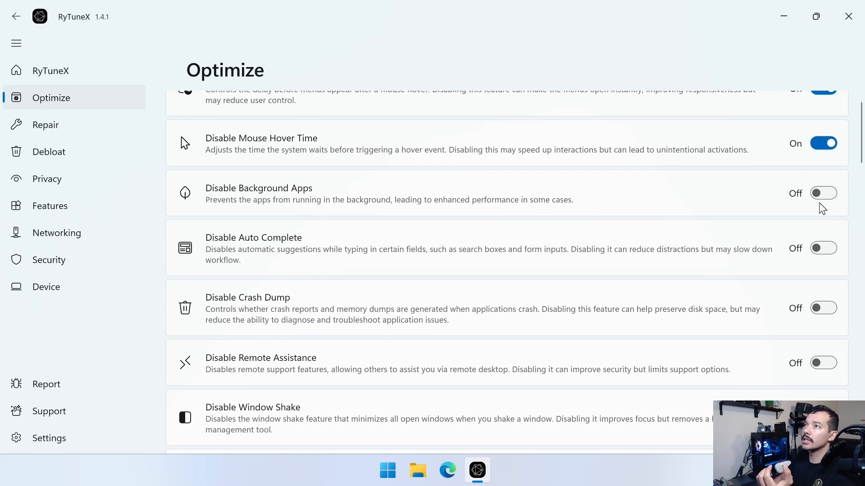
pyautogui.click(823, 193)
# Step: Turn on Disable Crash Dump, Disable Remote Assistance, Disable Auto Complete and Disable Window Shake in the basic system optimizations
pyautogui.scroll(-4, 822, 211)
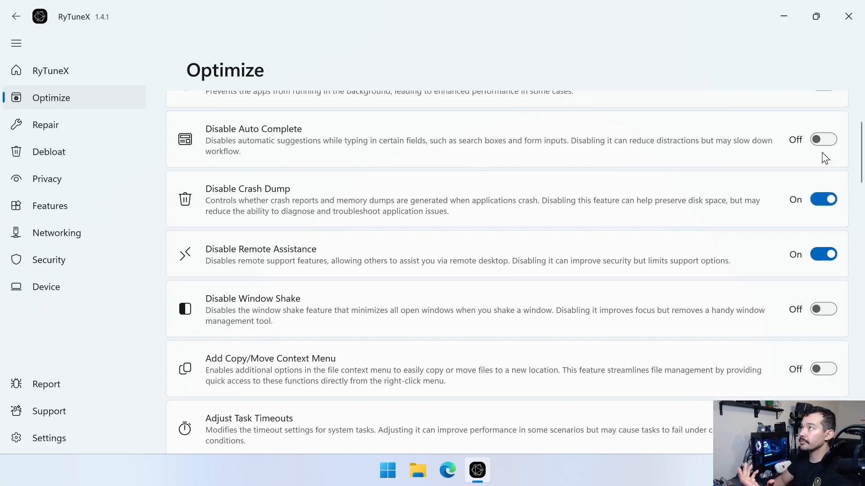
pyautogui.click(823, 140)
pyautogui.scroll(-3, 803, 230)
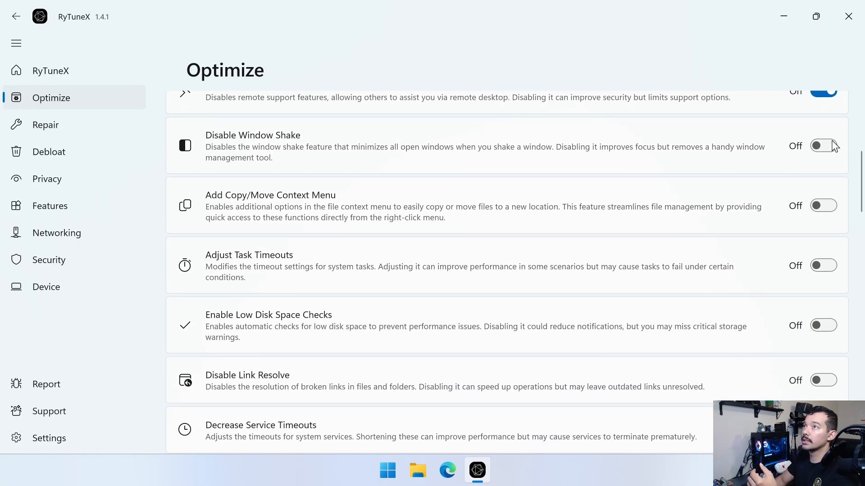
pyautogui.click(830, 144)
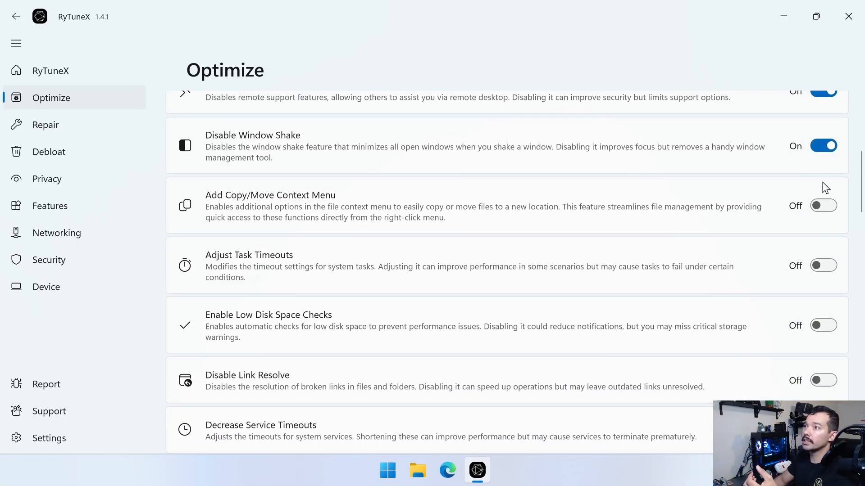
# Step: Turn on Disable SysMain in the advanced system optimizations of the Optimize page
pyautogui.scroll(-1, 775, 208)
pyautogui.scroll(-5, 774, 208)
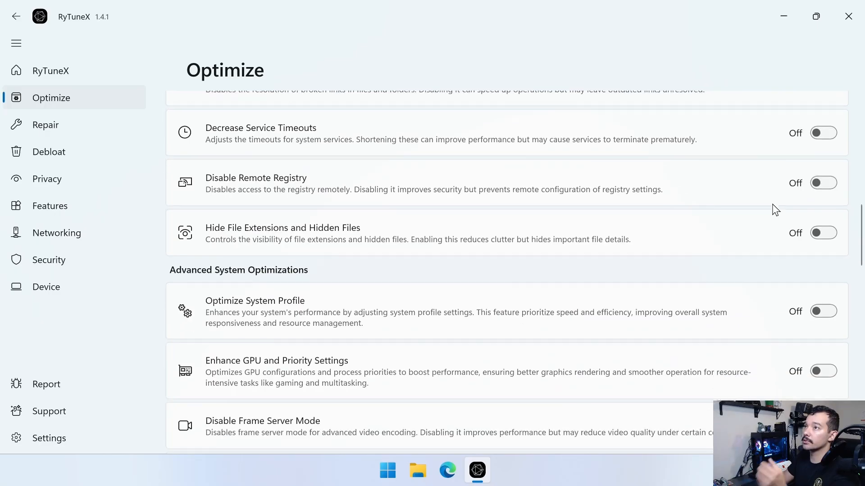
pyautogui.scroll(-4, 792, 235)
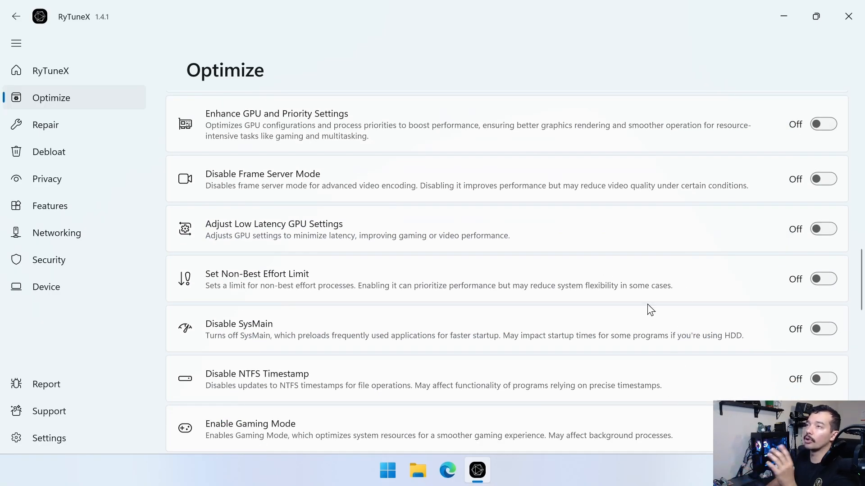
pyautogui.scroll(-4, 720, 272)
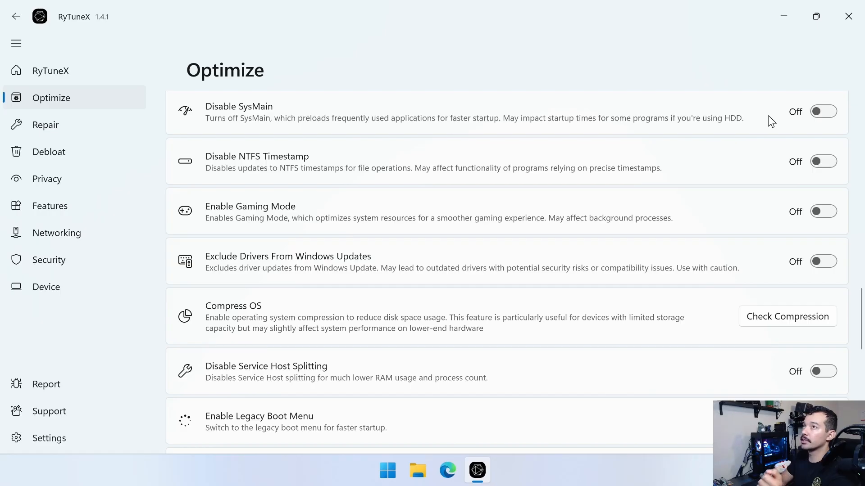
pyautogui.click(816, 118)
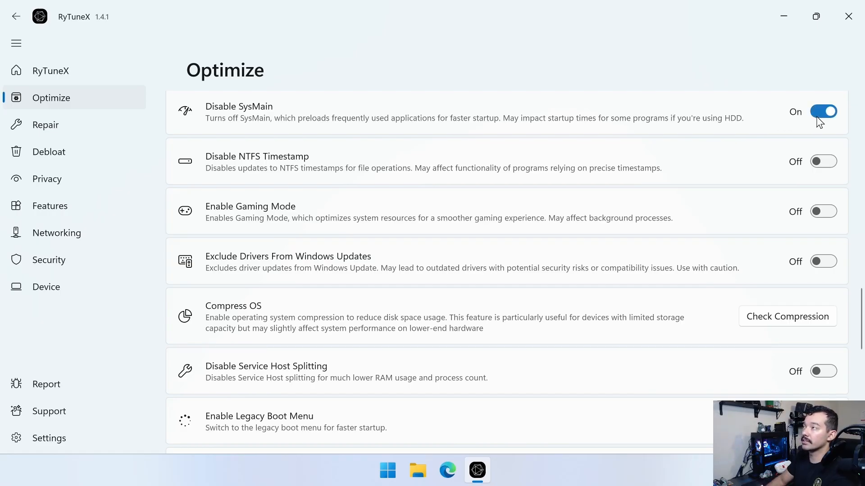
# Step: Review the remaining advanced system optimizations and the Other Settings section of the Optimize page
pyautogui.scroll(-3, 494, 112)
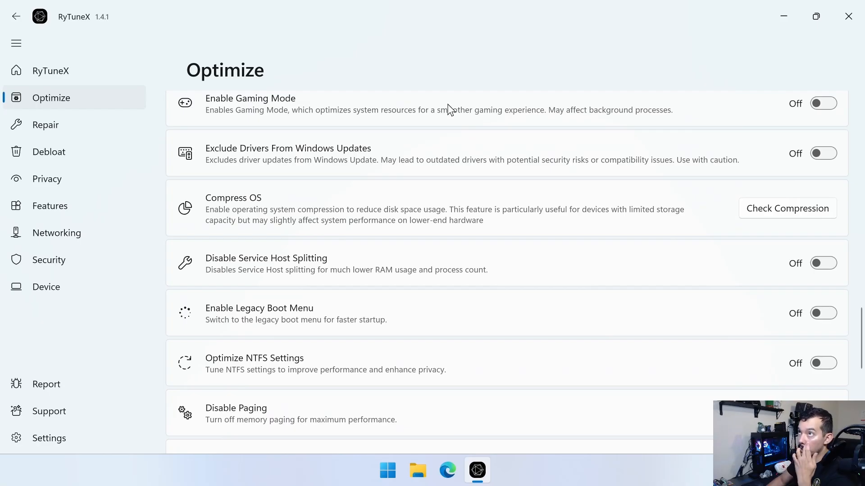
pyautogui.scroll(-3, 492, 117)
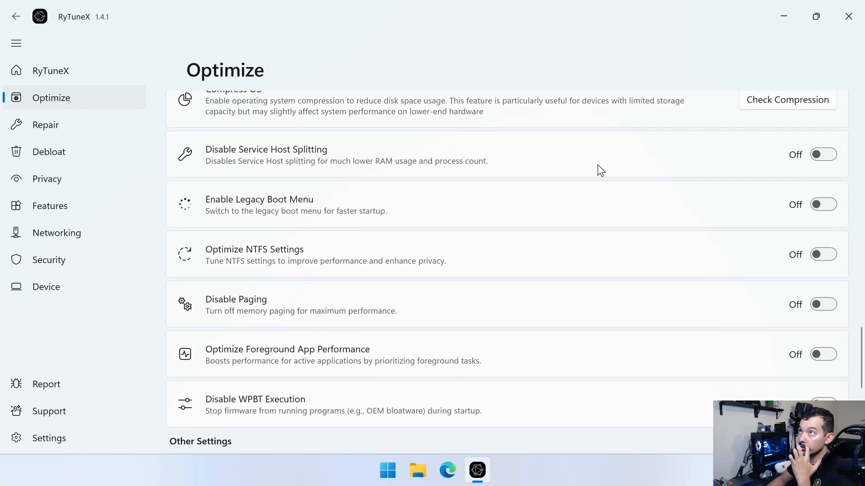
pyautogui.scroll(-8, 610, 179)
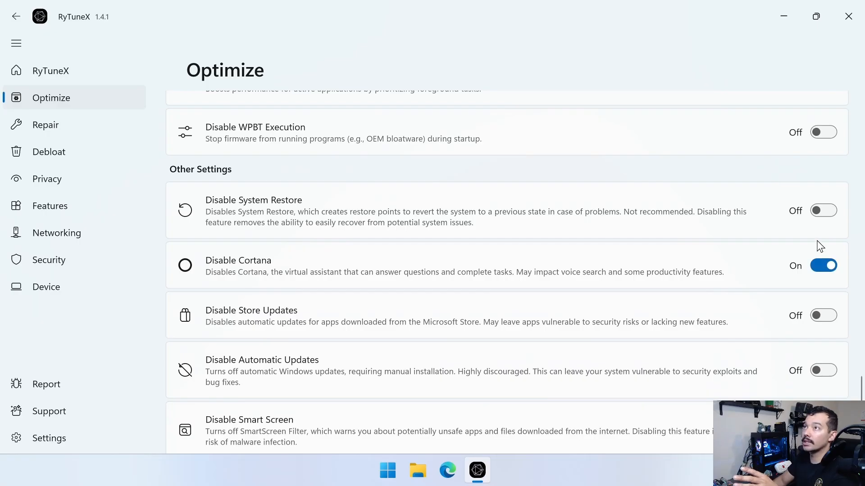
pyautogui.scroll(-1, 806, 229)
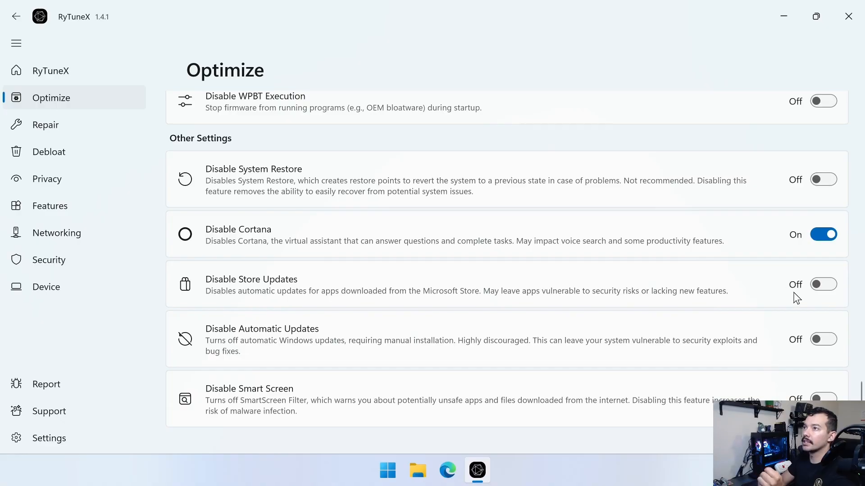
pyautogui.scroll(15, 341, 232)
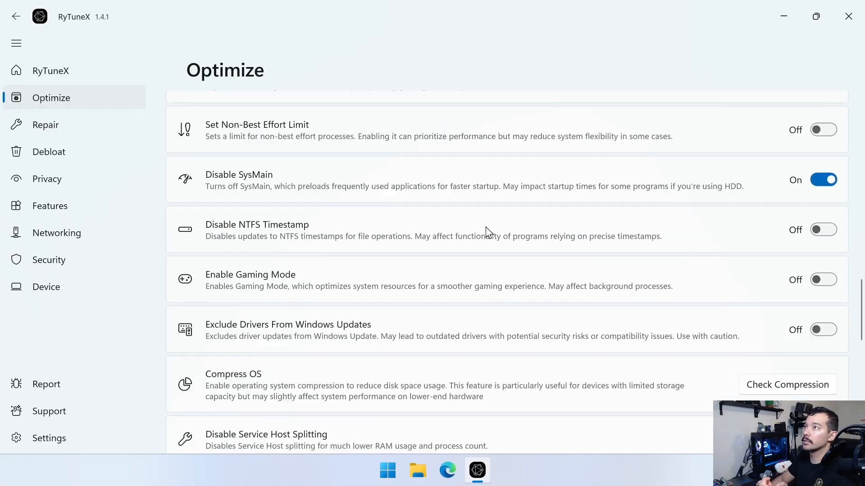
pyautogui.scroll(10, 502, 227)
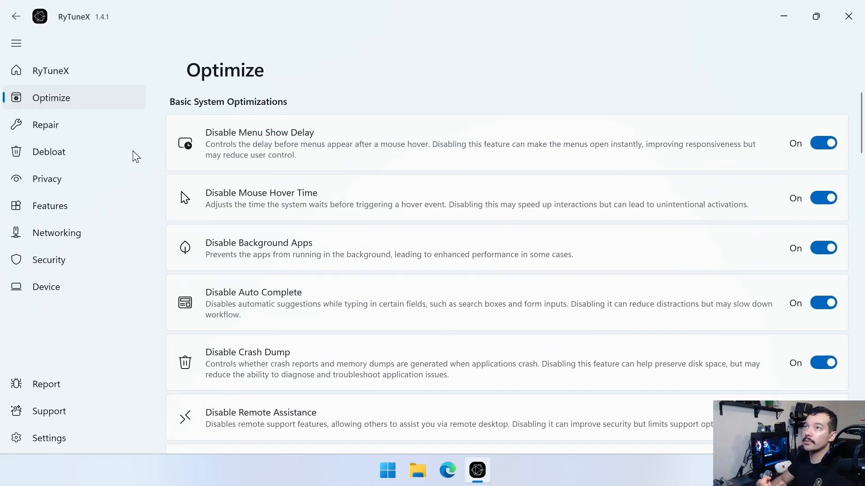
# Step: On the Repair page, select only the SFC repair option, and briefly open Event Viewer from the diagnose options
pyautogui.click(63, 134)
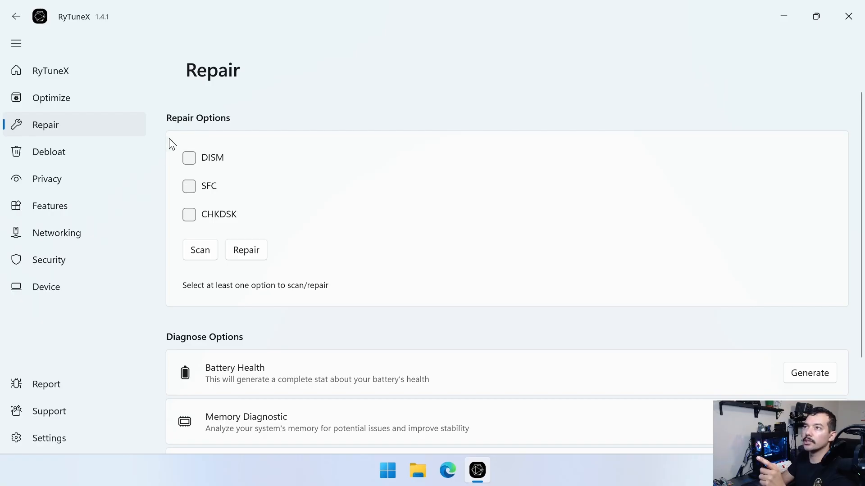
pyautogui.click(188, 157)
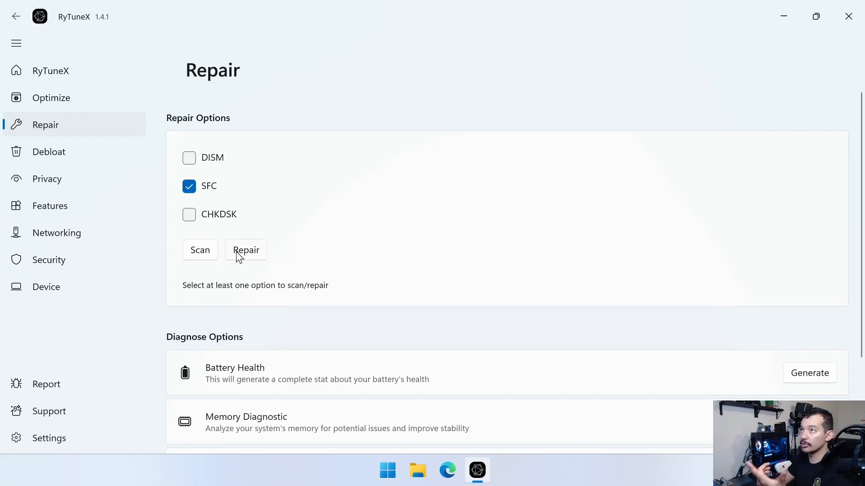
pyautogui.scroll(-3, 319, 257)
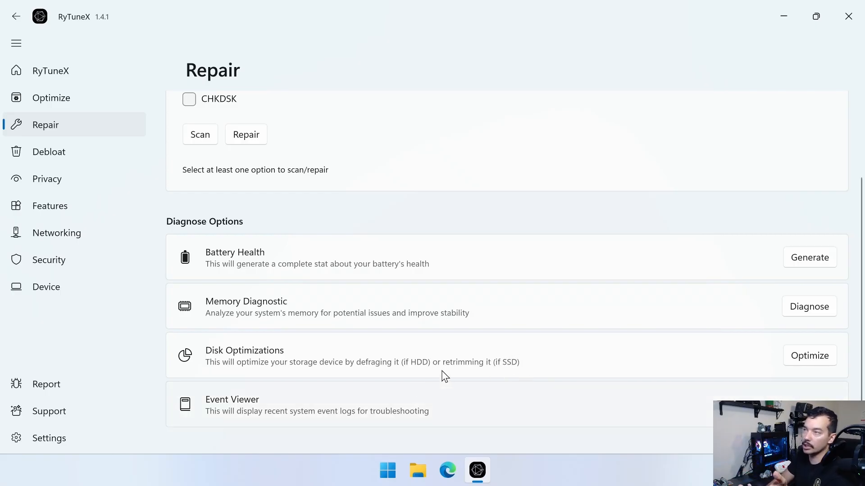
pyautogui.click(579, 415)
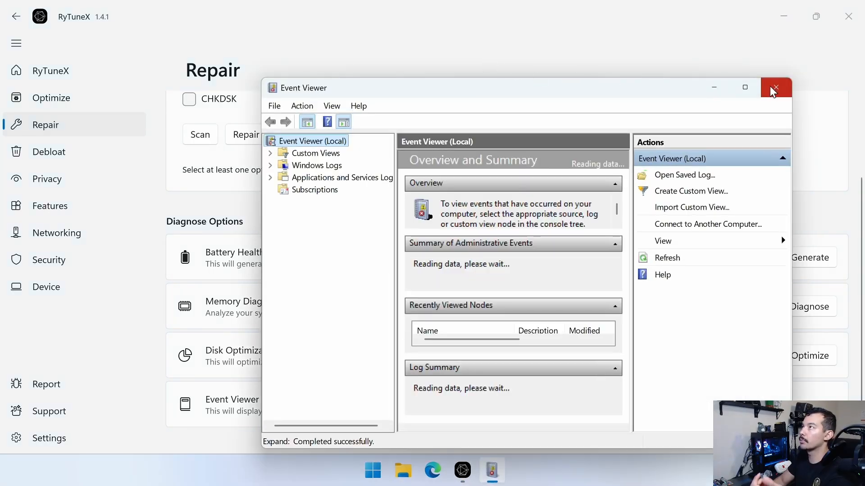
pyautogui.click(770, 85)
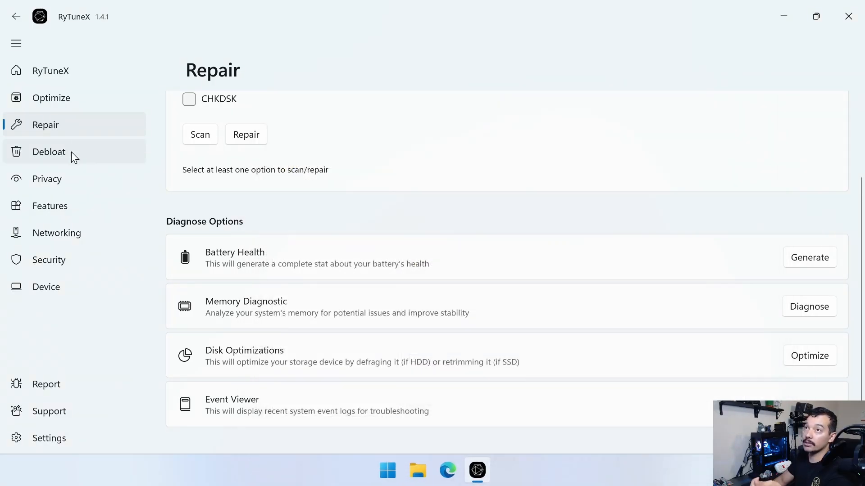
# Step: On the Debloat page, select Clipchamp, BingNews, BingSearch, BingWeather, GamingApp and MicrosoftOfficeHub for removal
pyautogui.click(72, 153)
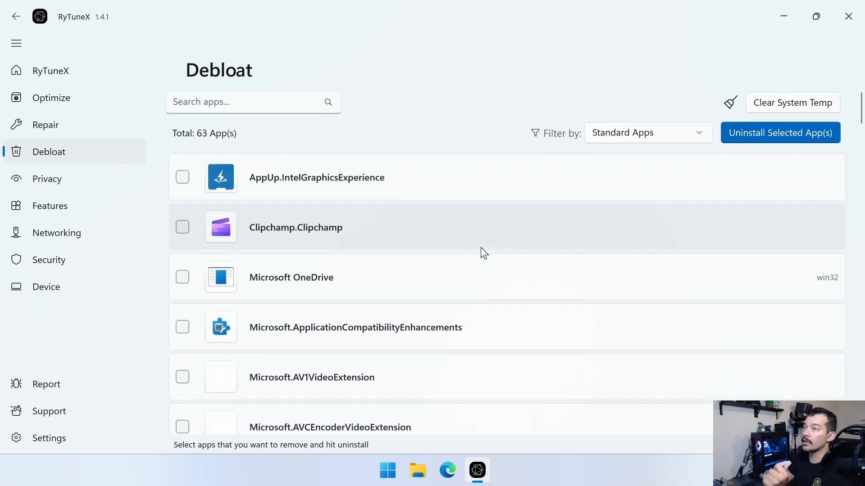
pyautogui.click(182, 226)
pyautogui.scroll(-3, 427, 249)
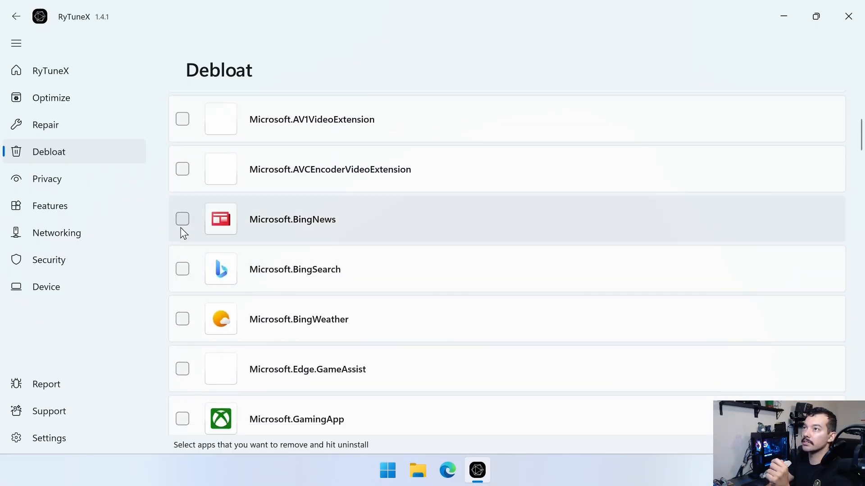
pyautogui.click(182, 225)
pyautogui.click(183, 272)
pyautogui.click(183, 319)
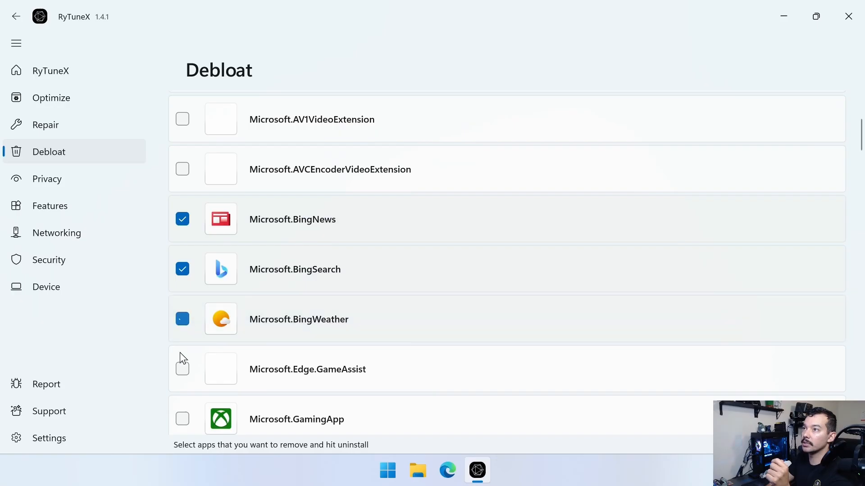
pyautogui.click(182, 419)
pyautogui.scroll(-3, 559, 302)
pyautogui.scroll(-6, 565, 303)
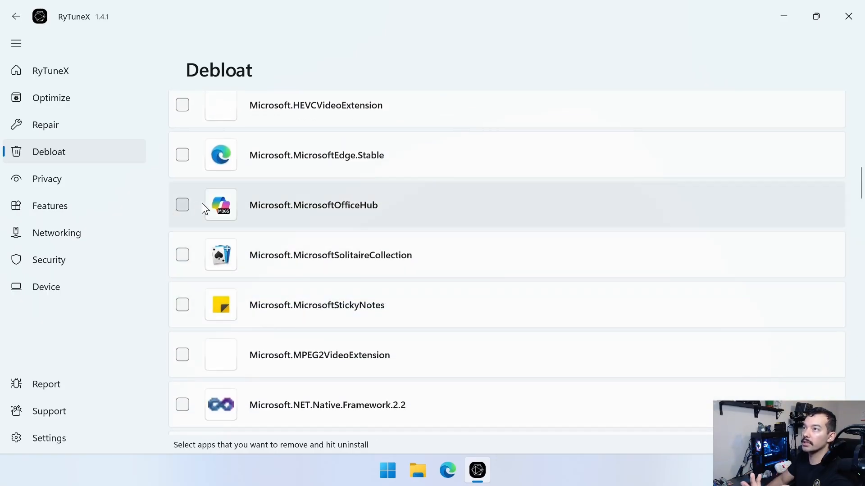
pyautogui.click(182, 204)
# Step: Uninstall the selected apps, confirming their complete removal, and dismiss the Debloat notification
pyautogui.scroll(-6, 496, 243)
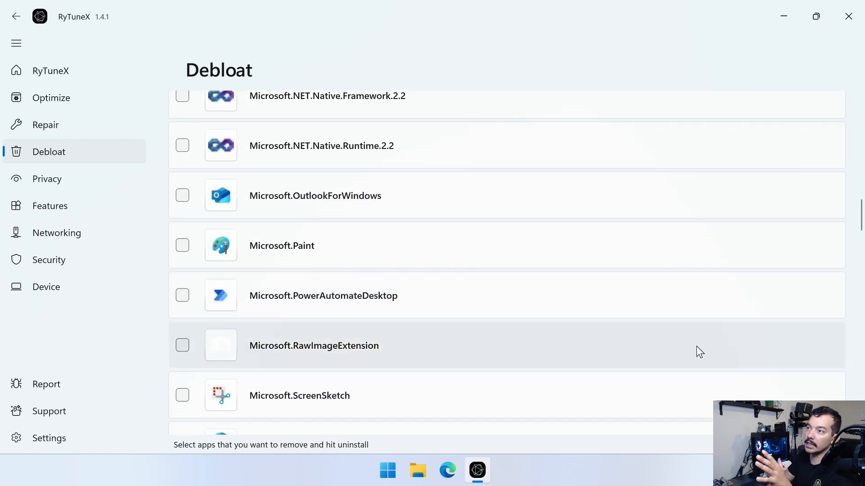
pyautogui.scroll(15, 700, 352)
pyautogui.scroll(5, 699, 352)
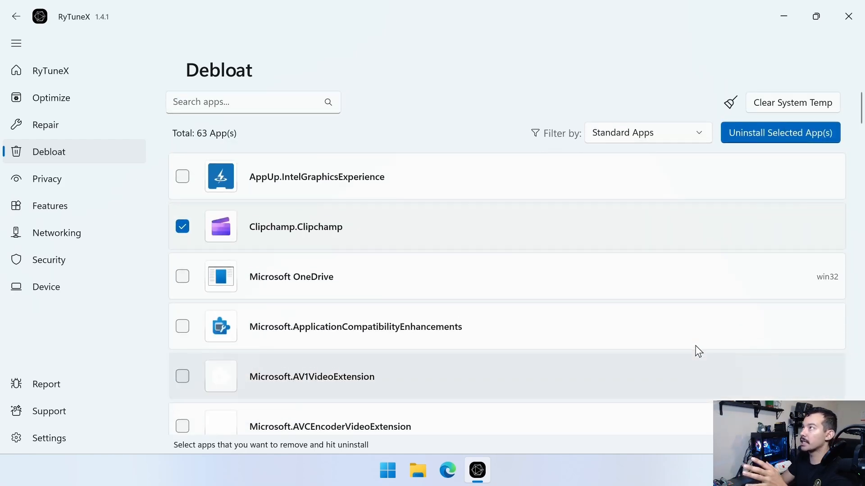
pyautogui.click(773, 130)
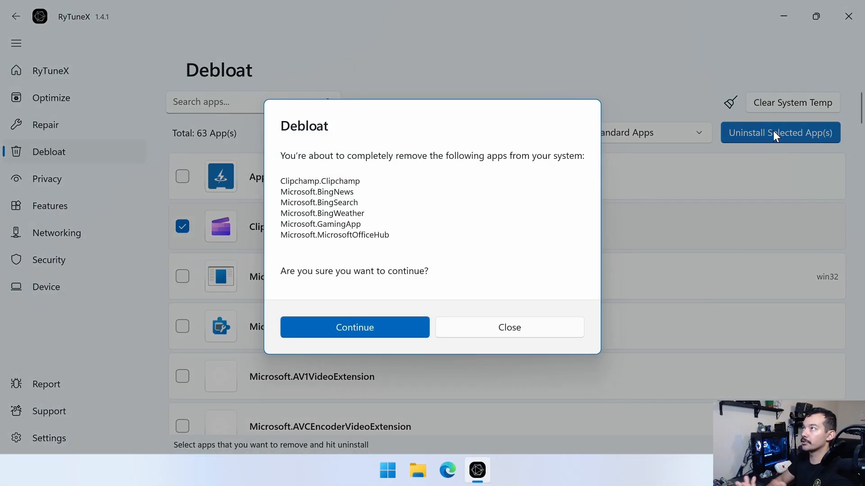
pyautogui.click(364, 330)
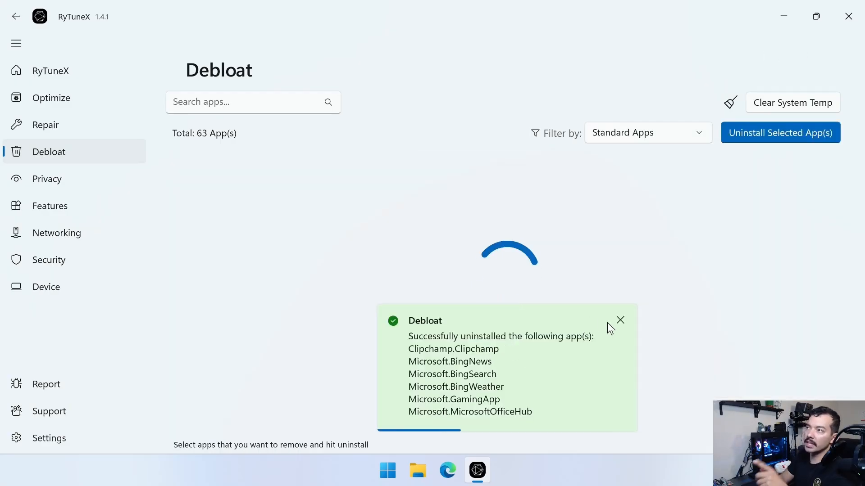
pyautogui.click(620, 321)
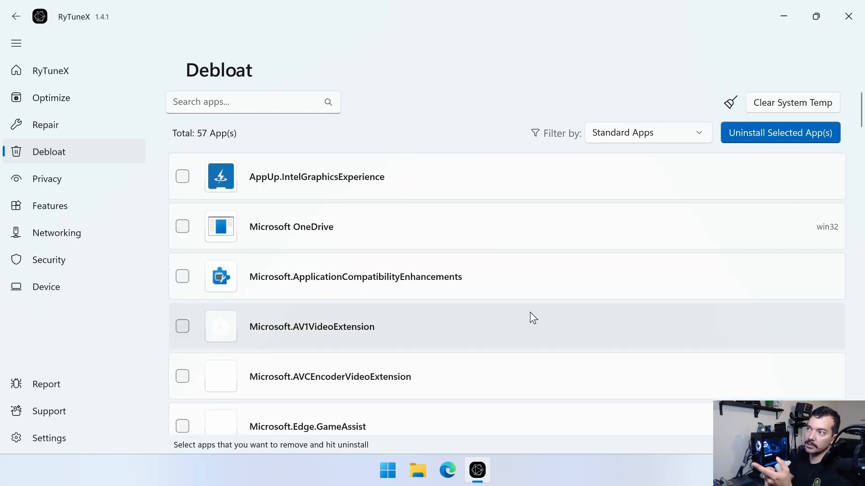
# Step: On the Privacy page, turn on Disable Advertising ID, Disable Bluetooth Advertising and Disable News and Interests
pyautogui.click(53, 179)
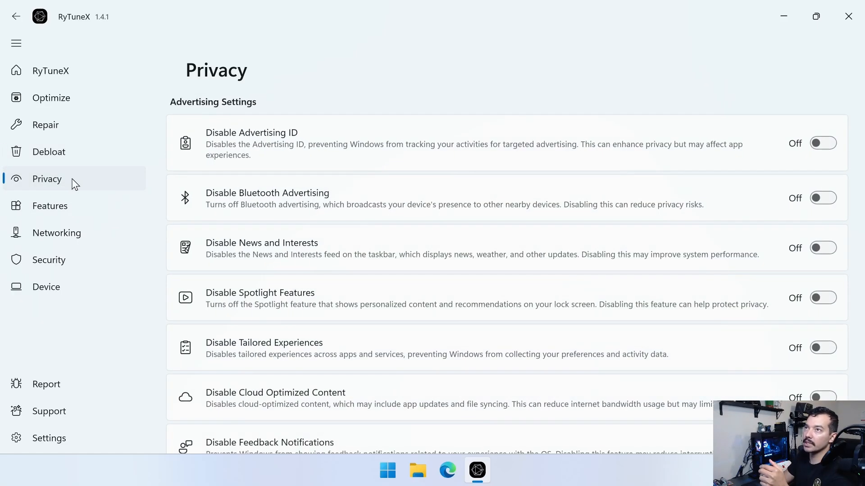
pyautogui.click(826, 144)
pyautogui.click(824, 198)
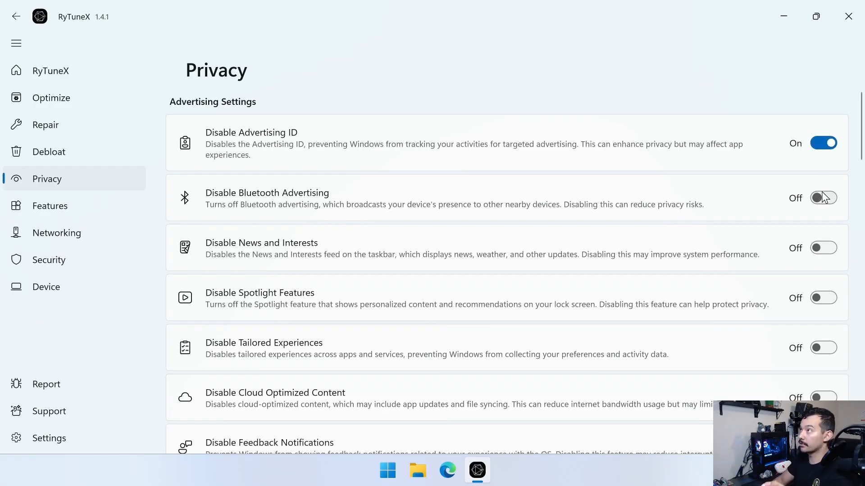
pyautogui.scroll(-1, 827, 239)
pyautogui.scroll(-1, 825, 236)
pyautogui.click(822, 195)
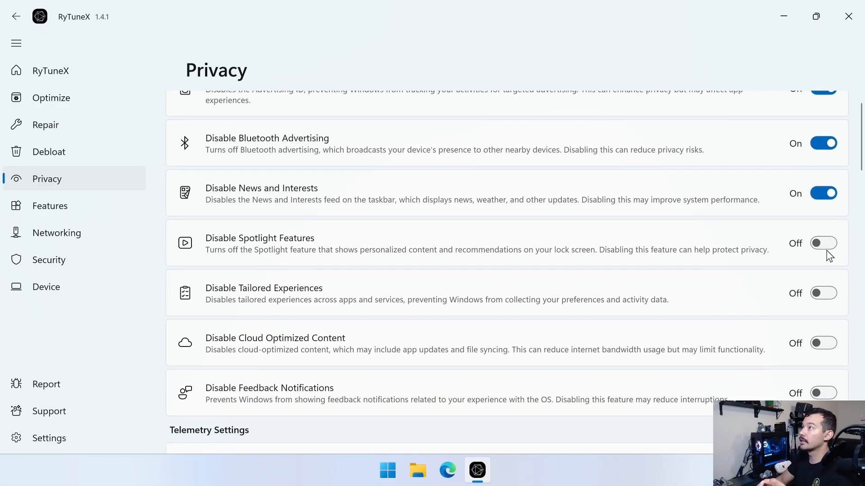
# Step: Turn on Disable Spotlight Features, Disable Tailored Experiences, Disable Cloud Optimized Content and Disable Feedback Notifications in the advertising settings
pyautogui.click(824, 246)
pyautogui.click(823, 293)
pyautogui.click(824, 343)
pyautogui.scroll(-2, 824, 347)
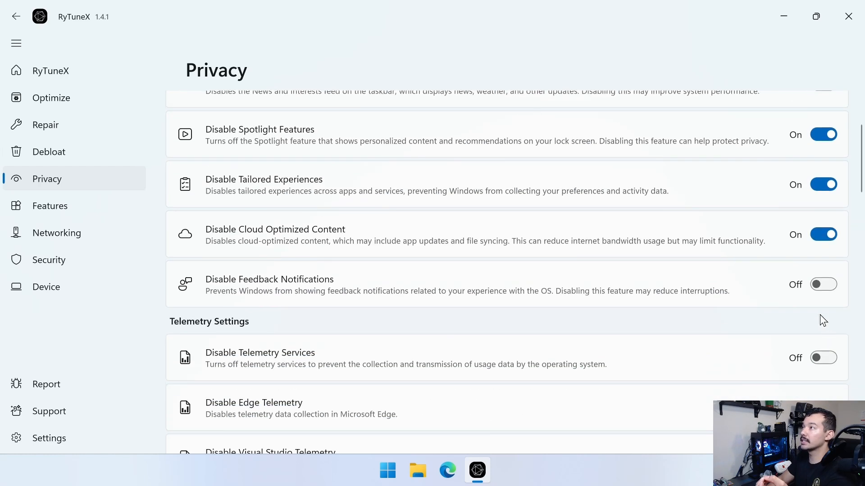
pyautogui.click(822, 288)
# Step: In the telemetry settings, turn on Disable Telemetry Services and disable the Edge, Visual Studio, Nvidia and Chrome telemetry
pyautogui.scroll(-3, 822, 270)
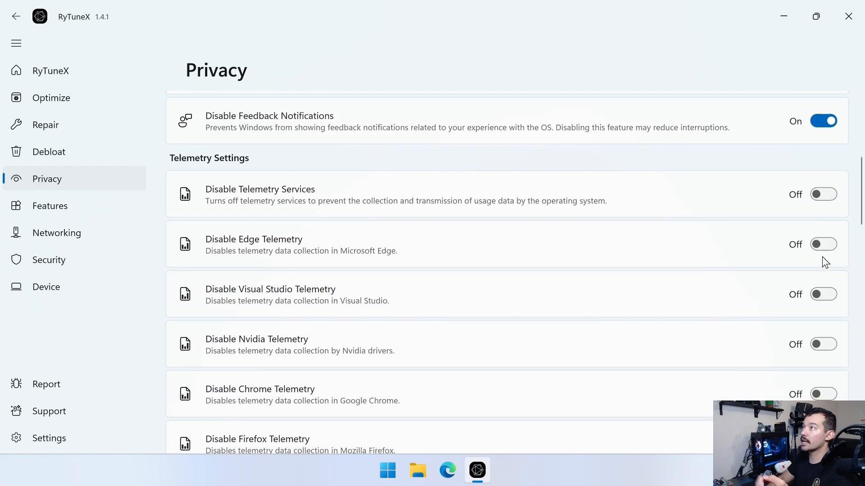
pyautogui.click(823, 198)
pyautogui.click(825, 245)
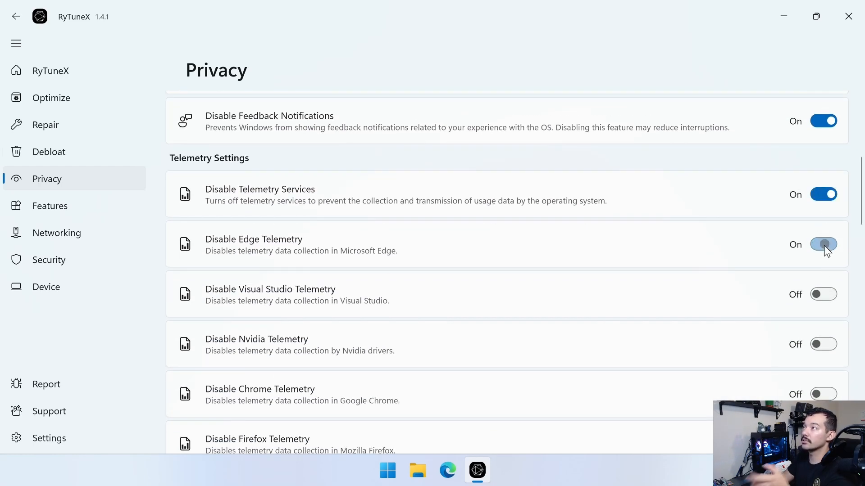
pyautogui.click(826, 298)
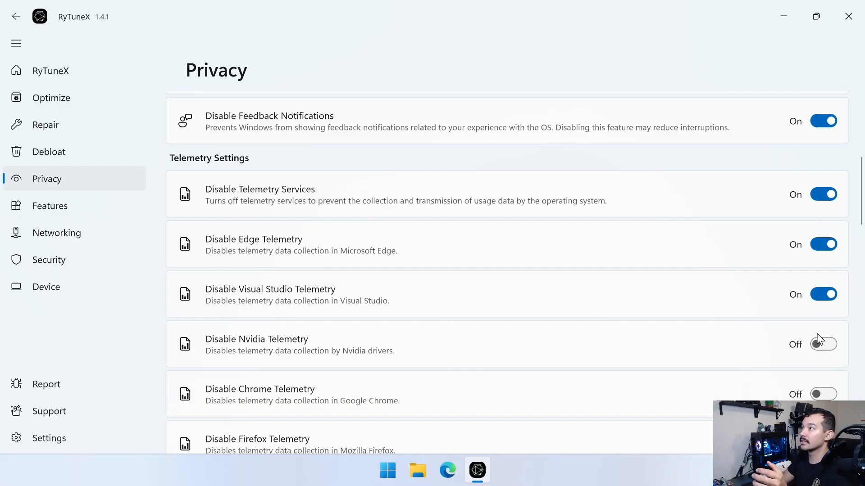
pyautogui.click(822, 345)
pyautogui.click(823, 392)
# Step: Turn on Disable Activity Feed, Disable CDP (Customer Data Platform) and Disable Diagnostics Toast in the telemetry settings
pyautogui.scroll(-3, 811, 378)
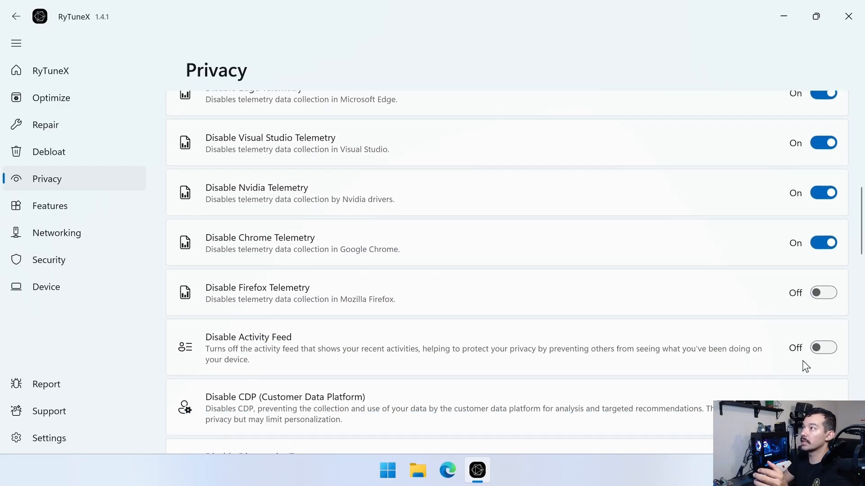
pyautogui.scroll(-3, 805, 367)
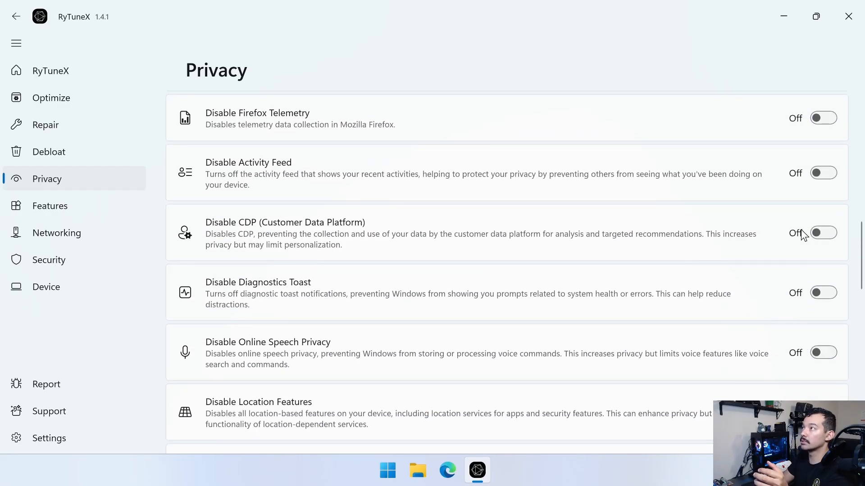
pyautogui.click(826, 179)
pyautogui.click(829, 233)
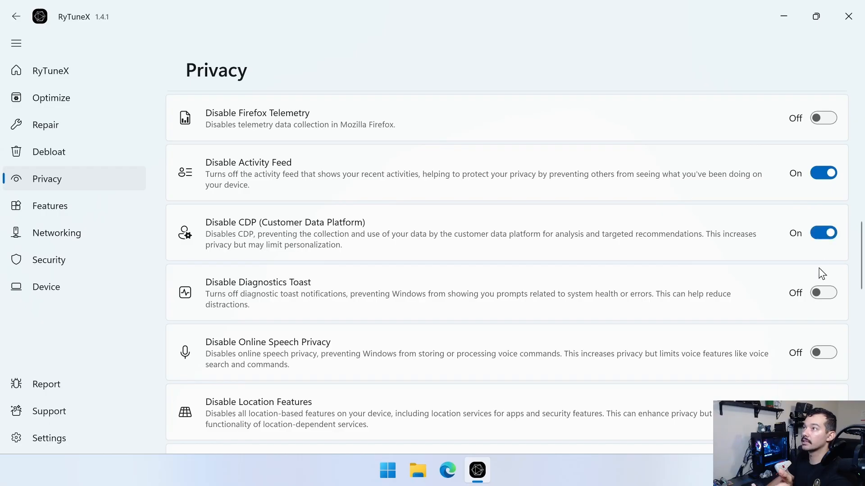
pyautogui.click(824, 293)
pyautogui.scroll(-2, 824, 298)
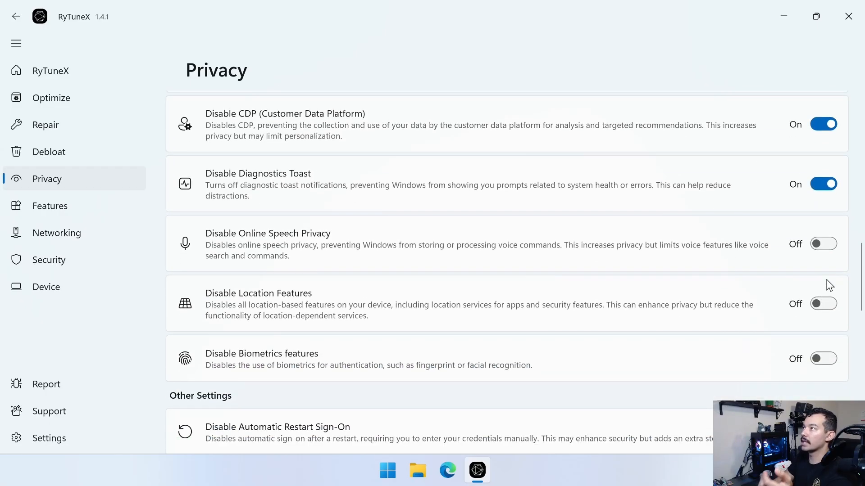
# Step: Turn on Disable Online Speech Privacy, Disable Location Features and Disable Biometrics features in the telemetry settings
pyautogui.click(828, 244)
pyautogui.click(826, 303)
pyautogui.scroll(-1, 818, 332)
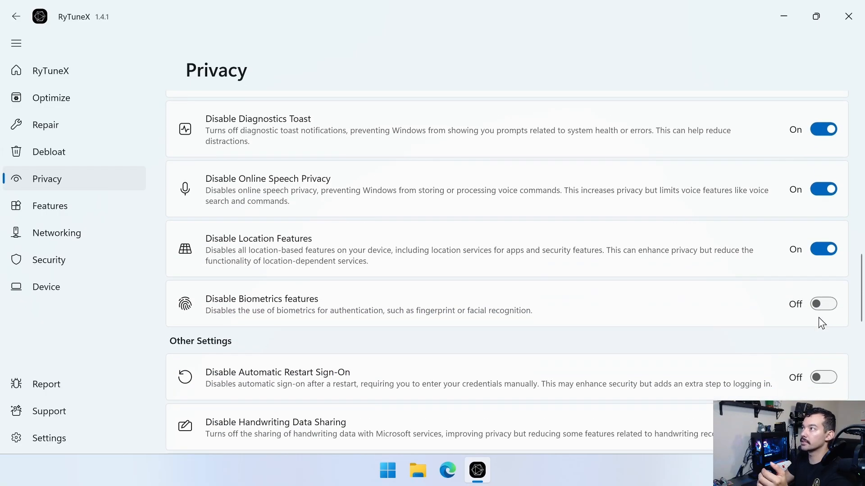
pyautogui.click(822, 304)
# Step: Look through the Other Settings on the Privacy page, from Automatic Restart Sign-On to the SMB options
pyautogui.scroll(-4, 541, 310)
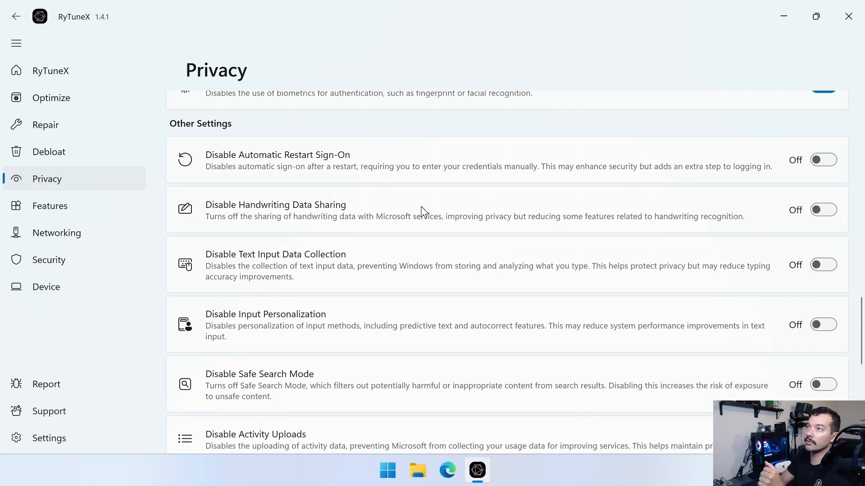
pyautogui.scroll(3, 765, 180)
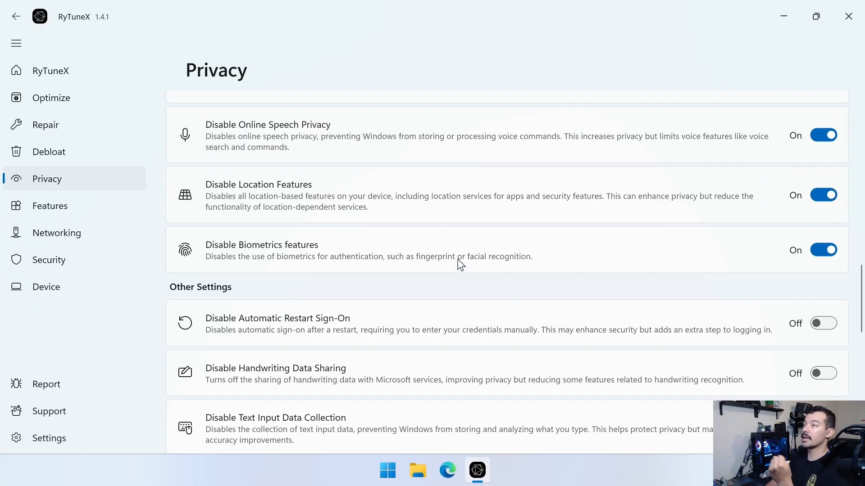
pyautogui.scroll(-2, 457, 264)
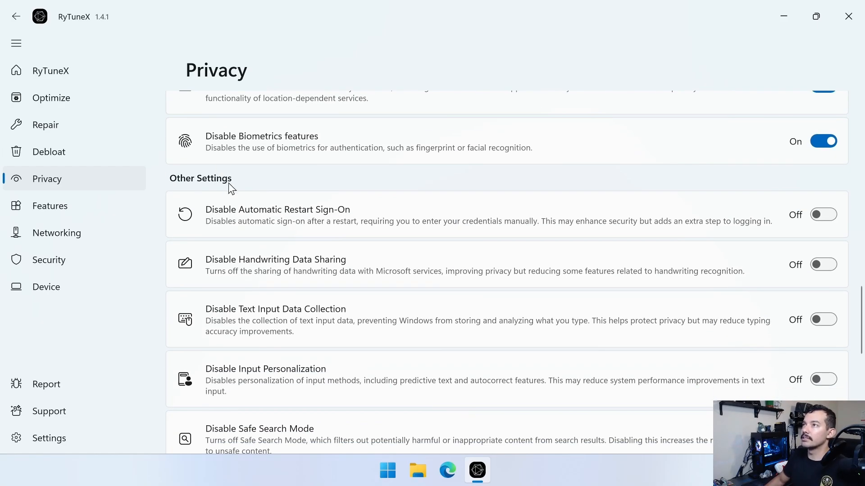
pyautogui.scroll(-3, 512, 274)
pyautogui.scroll(9, 298, 204)
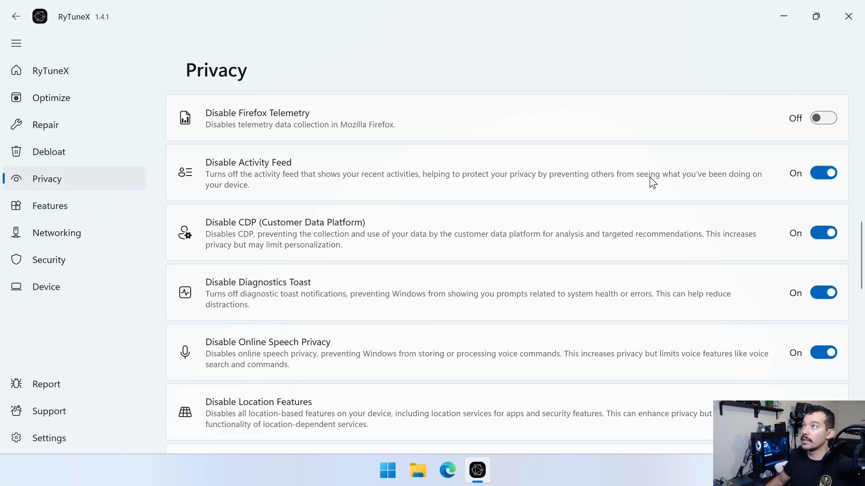
pyautogui.scroll(-8, 698, 235)
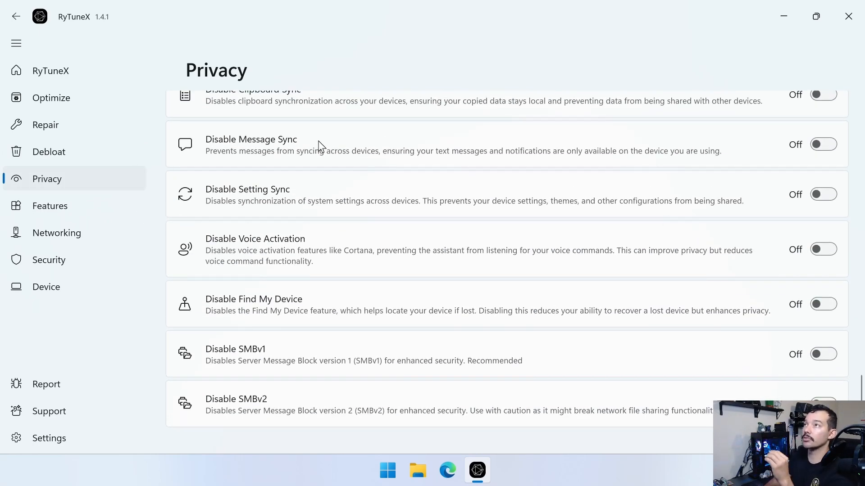
pyautogui.scroll(4, 595, 295)
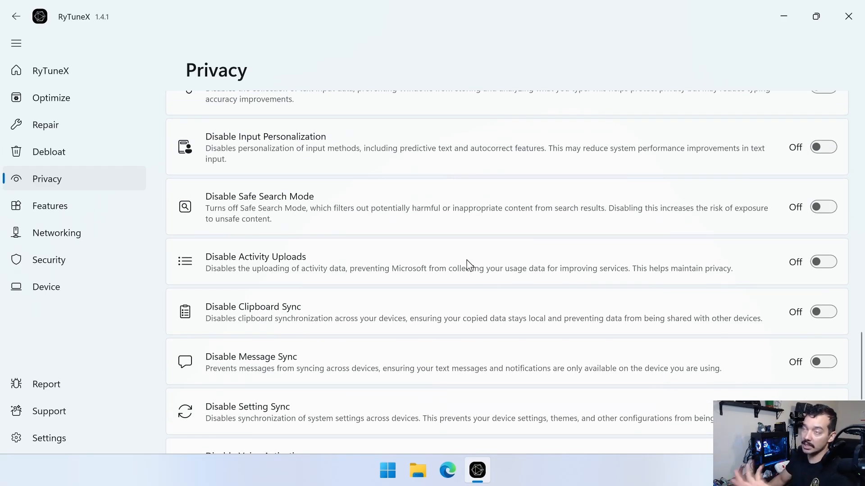
# Step: Go to the Features page and turn on Enable Windows Dark Mode
pyautogui.click(63, 207)
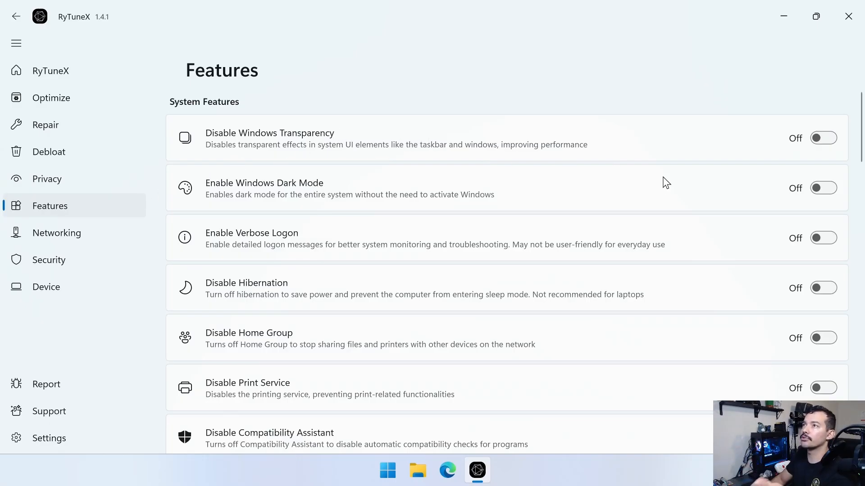
pyautogui.scroll(-1, 665, 185)
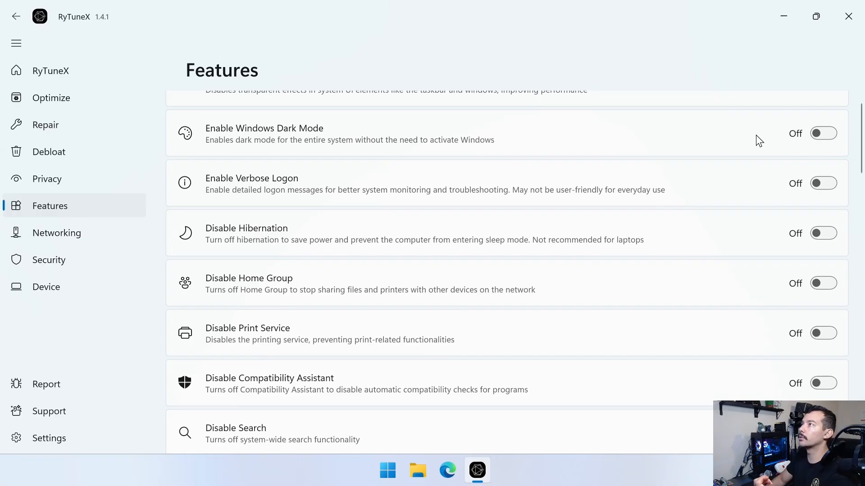
pyautogui.click(815, 135)
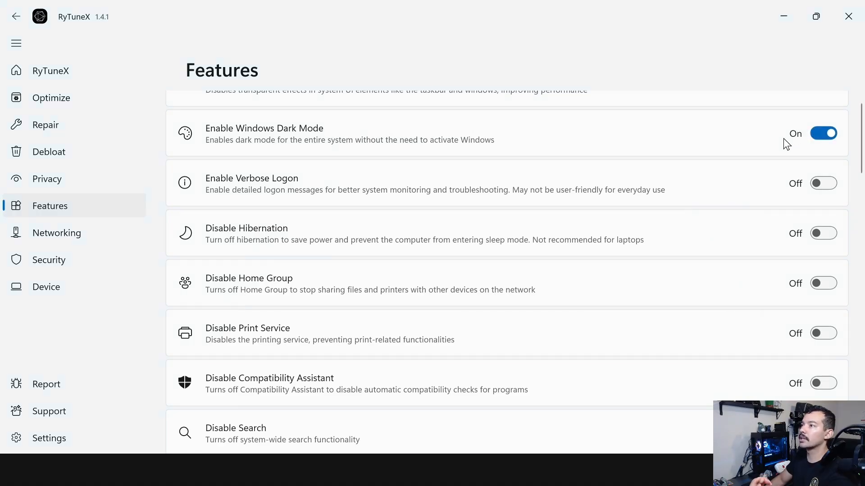
# Step: Turn on Disable Windows Transparency, Enable Verbose Logon and Disable Hibernation in the system features
pyautogui.scroll(1, 746, 192)
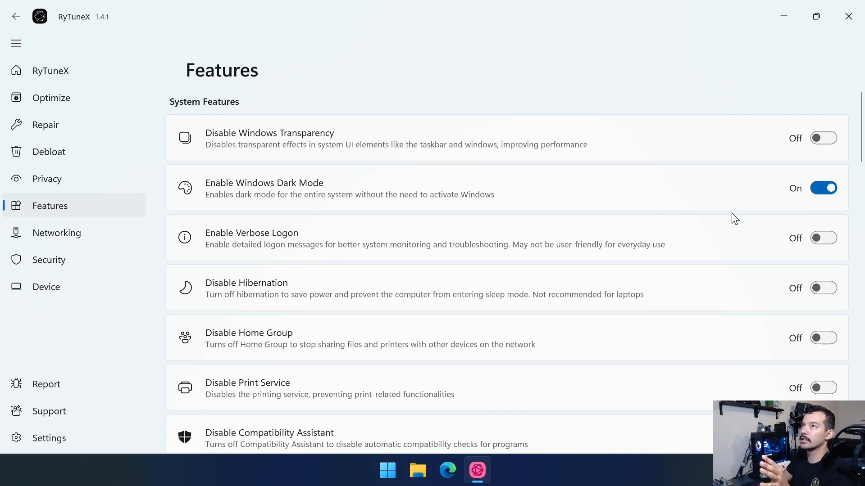
pyautogui.click(816, 139)
pyautogui.scroll(-2, 818, 189)
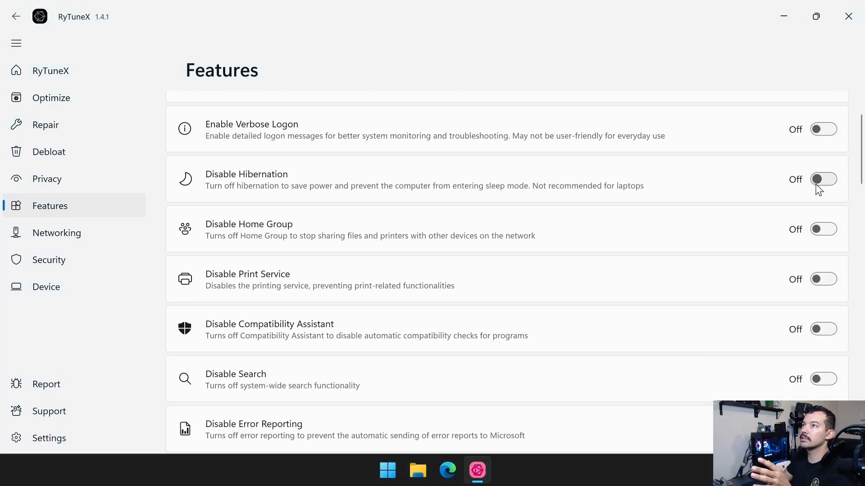
pyautogui.click(824, 130)
pyautogui.scroll(-2, 797, 178)
pyautogui.scroll(1, 754, 239)
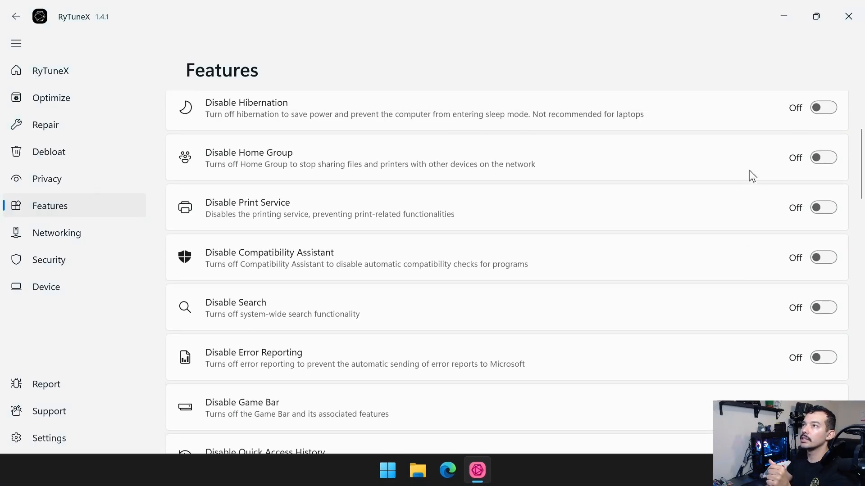
pyautogui.scroll(1, 756, 174)
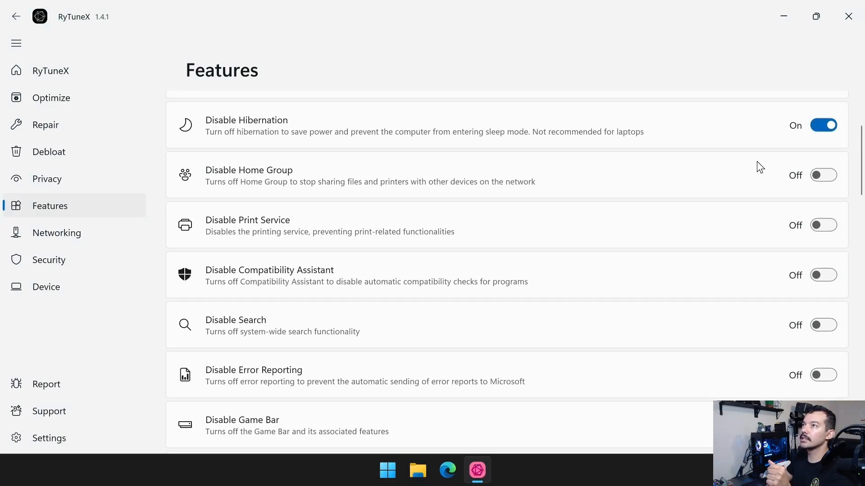
# Step: Turn on Disable Search and Disable Sticky Keys in the system features
pyautogui.scroll(-3, 756, 162)
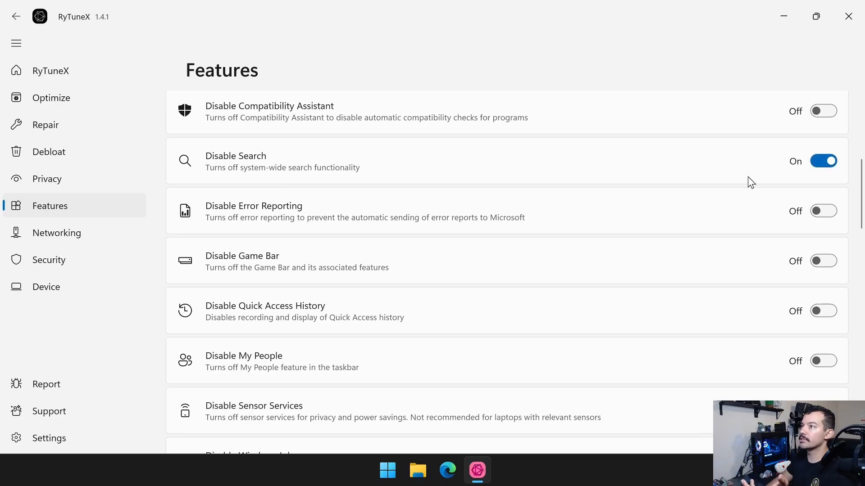
pyautogui.scroll(-1, 748, 189)
pyautogui.scroll(-1, 755, 188)
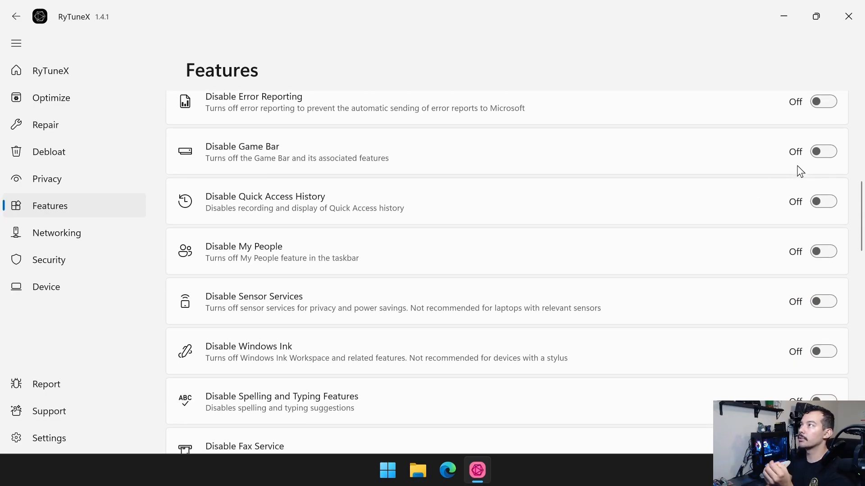
pyautogui.scroll(-3, 808, 184)
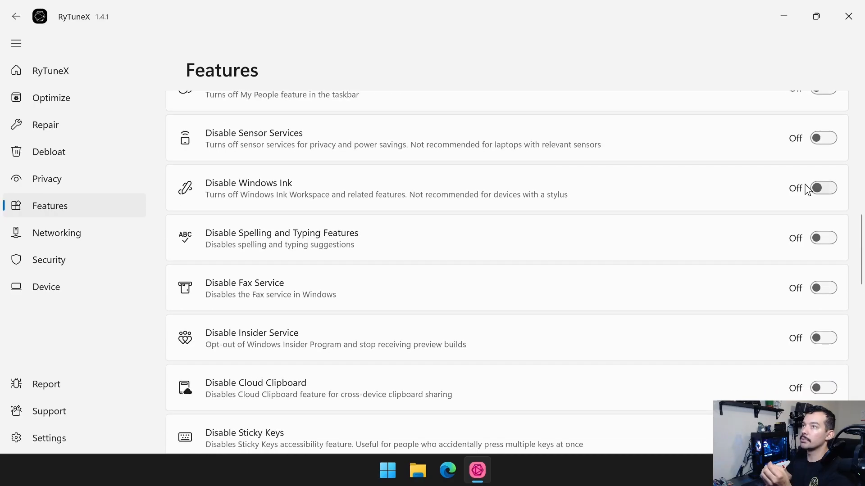
pyautogui.scroll(-4, 804, 191)
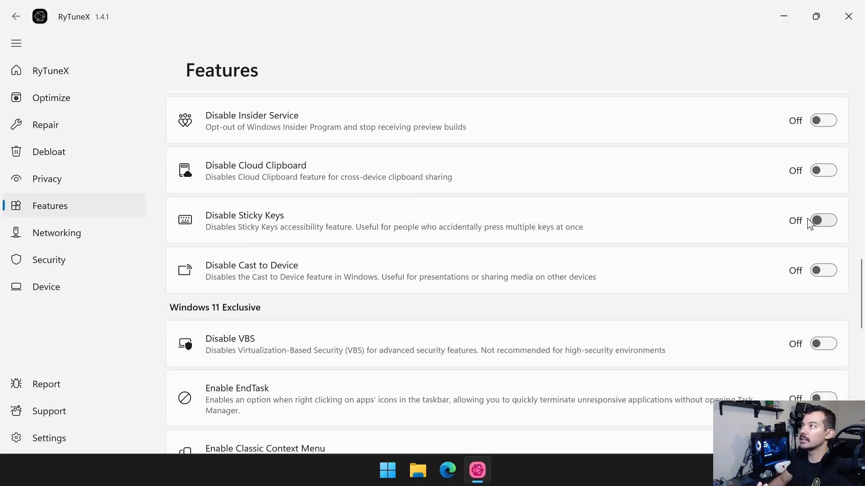
pyautogui.click(822, 220)
pyautogui.scroll(-3, 733, 237)
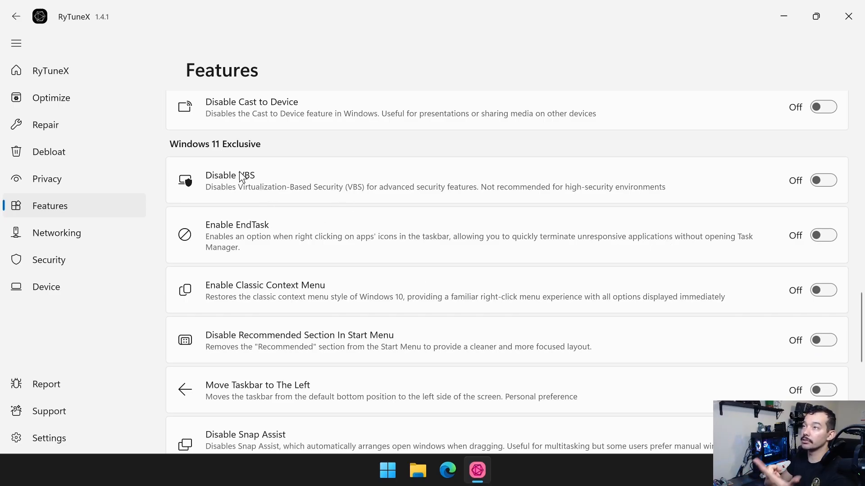
# Step: Shrink the window to expose the desktop, view the desktop's expanded context menu, and maximize the window again
pyautogui.scroll(-1, 566, 236)
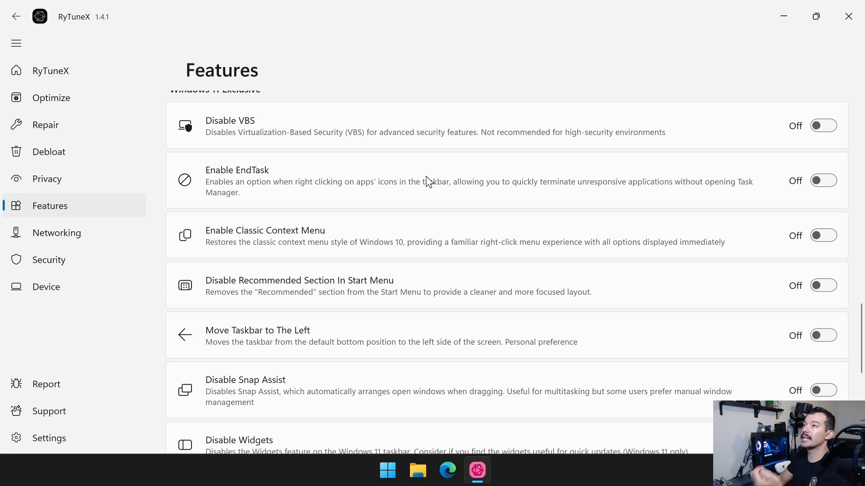
pyautogui.click(814, 5)
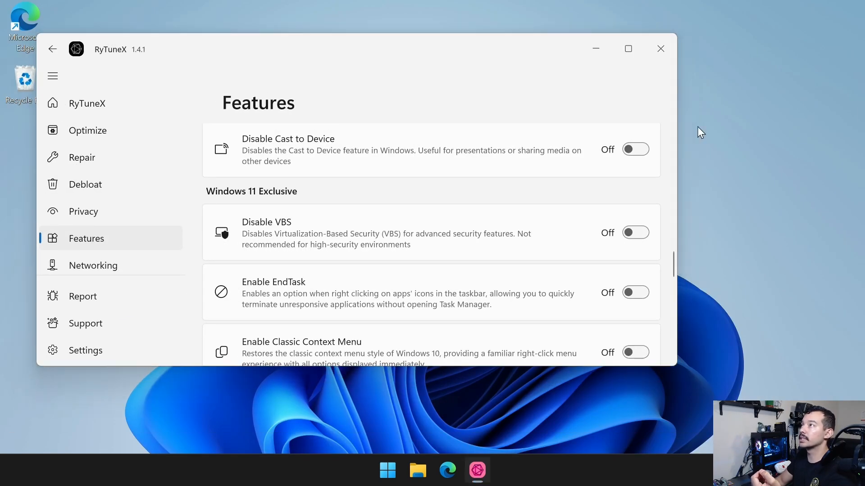
pyautogui.rightClick(698, 128)
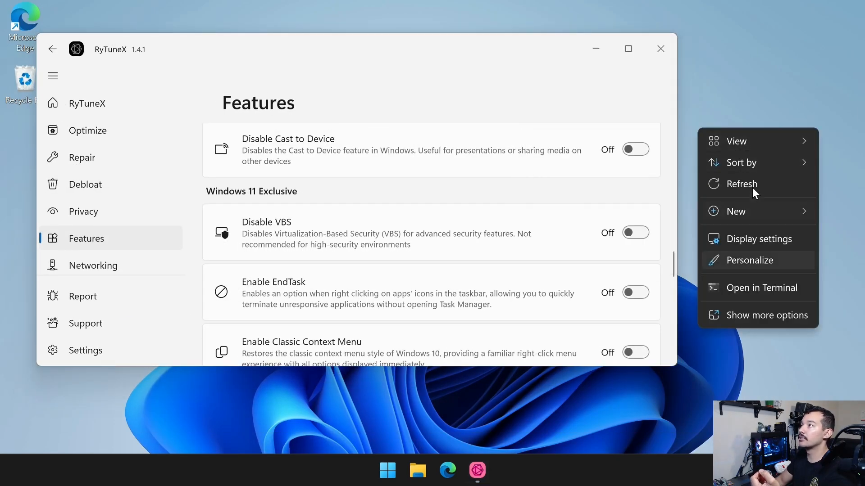
pyautogui.click(784, 317)
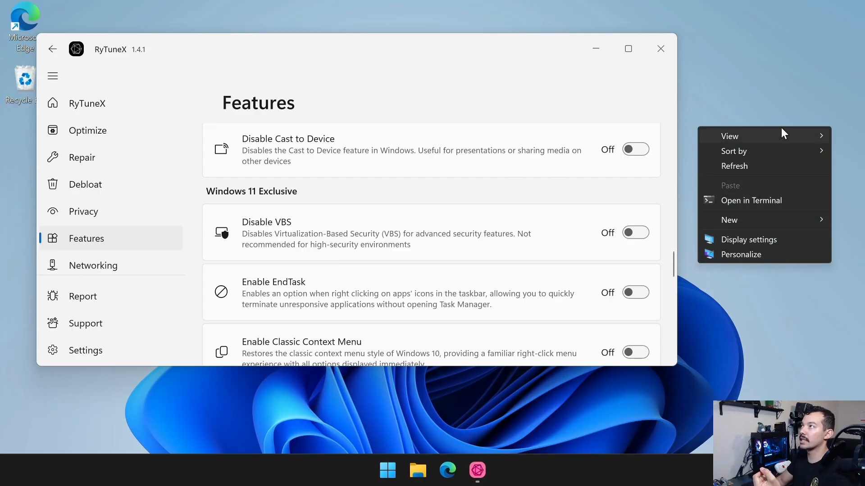
pyautogui.click(778, 71)
pyautogui.click(616, 58)
# Step: Turn on Enable EndTask in the Windows 11 Exclusive features
pyautogui.scroll(-5, 570, 359)
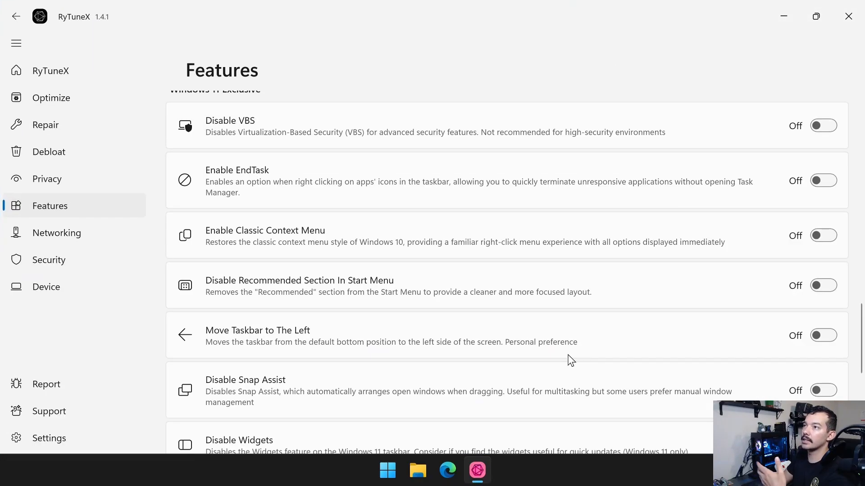
pyautogui.scroll(3, 523, 331)
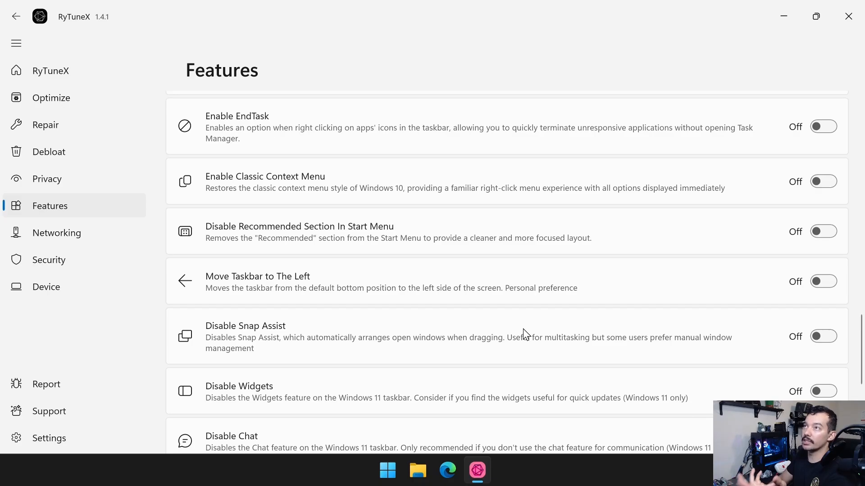
pyautogui.scroll(3, 523, 329)
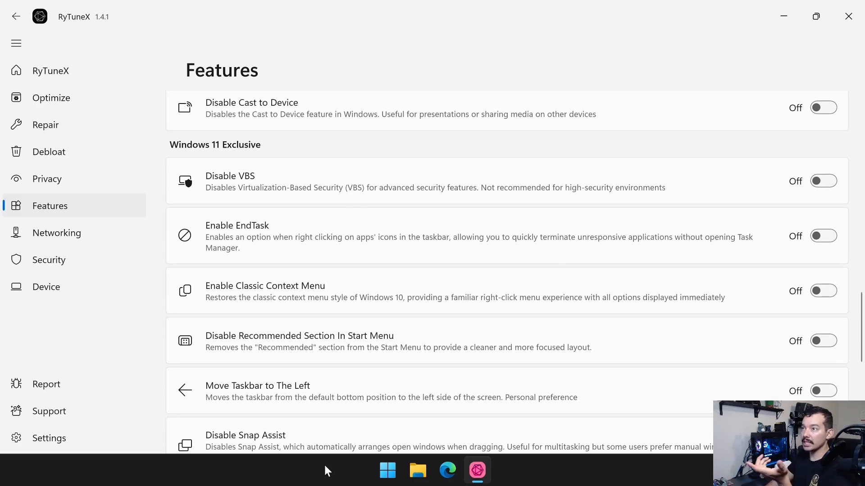
pyautogui.click(822, 236)
# Step: Check the taskbar context menu of the RyTuneX app for the End task option and close the menu
pyautogui.rightClick(296, 465)
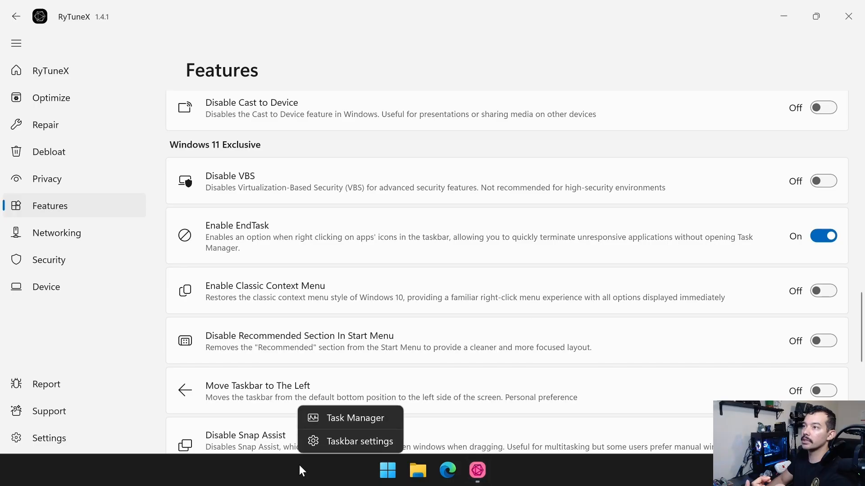
pyautogui.rightClick(478, 469)
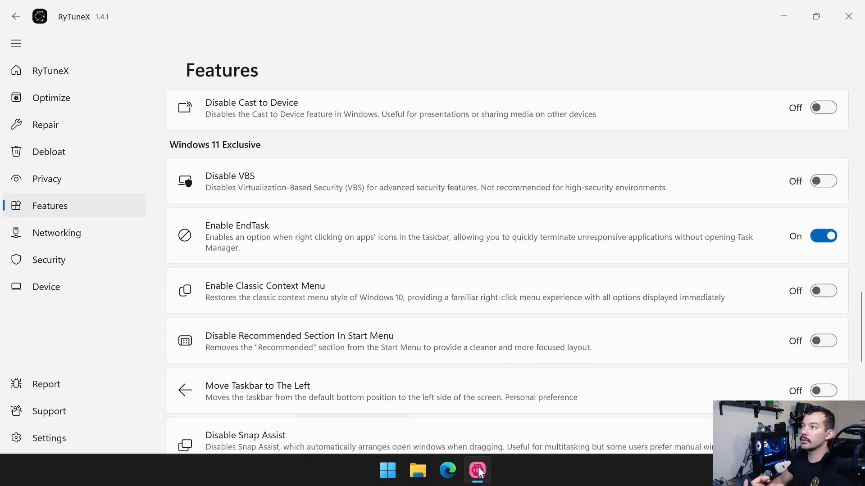
pyautogui.click(481, 477)
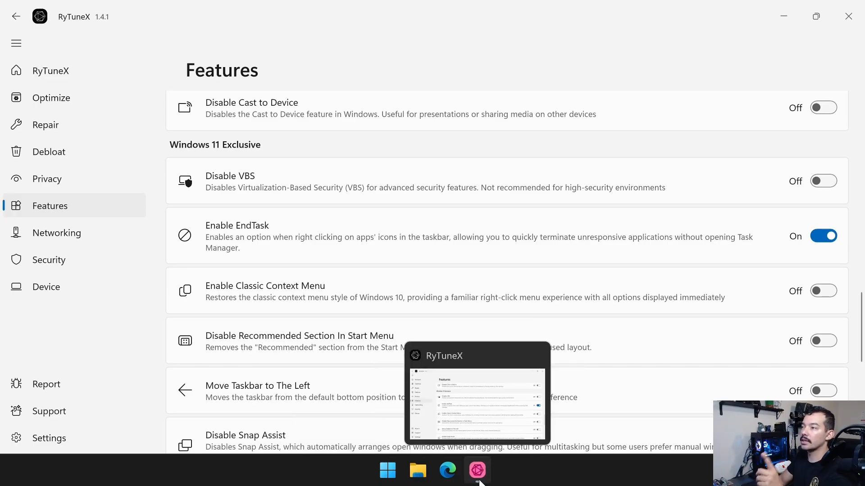
pyautogui.rightClick(480, 481)
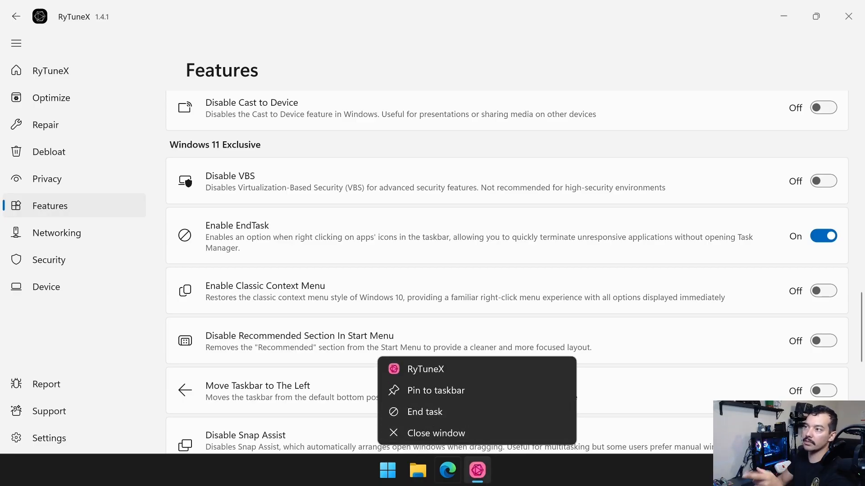
pyautogui.click(272, 471)
# Step: Turn on Enable Classic Context Menu in the Windows 11 Exclusive features
pyautogui.scroll(-3, 642, 282)
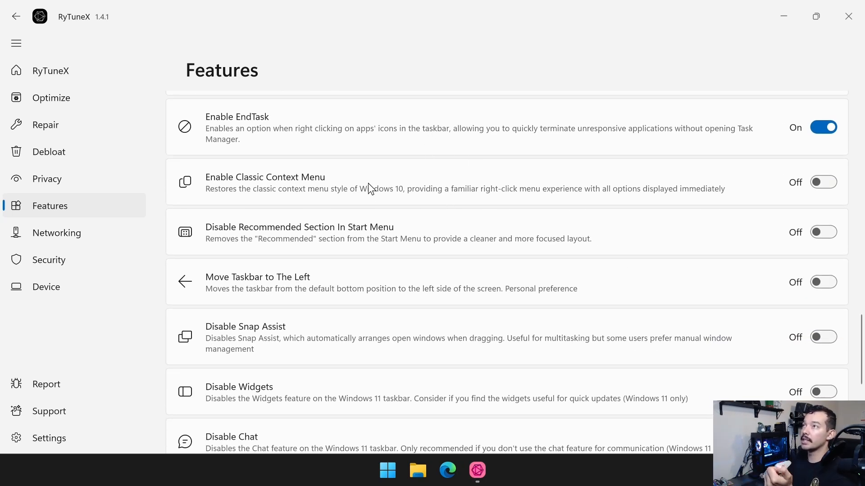
pyautogui.click(822, 182)
pyautogui.scroll(-6, 627, 195)
# Step: Look over the remaining Windows 11 Exclusive options and review the Features list back to its start
pyautogui.scroll(-2, 563, 203)
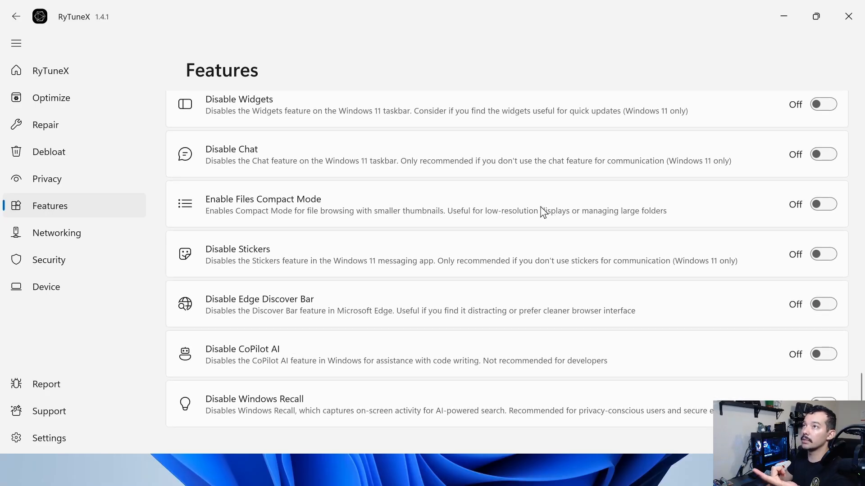
pyautogui.scroll(1, 445, 196)
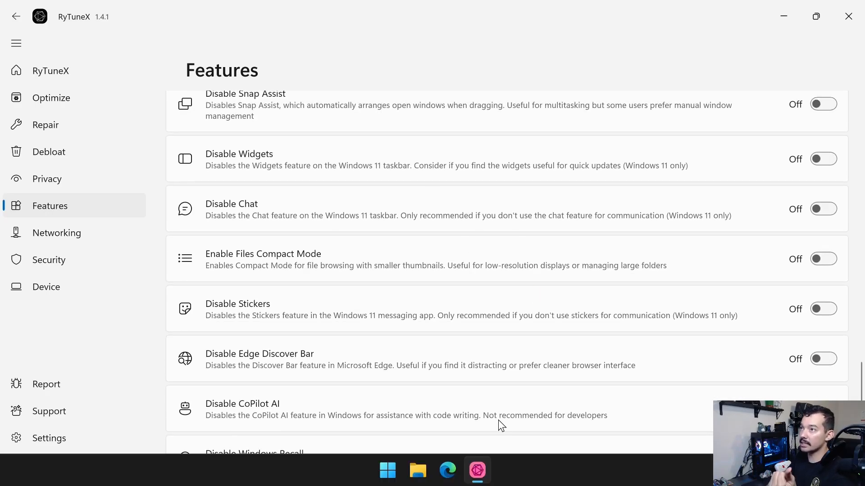
pyautogui.scroll(20, 513, 355)
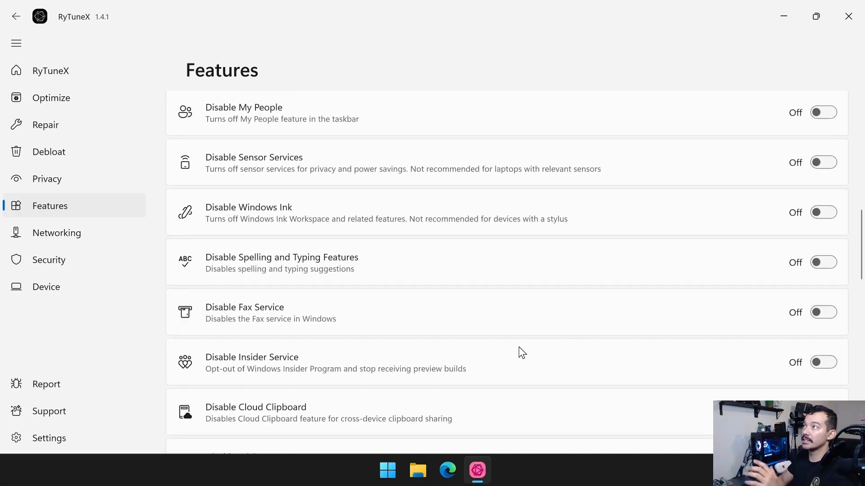
pyautogui.scroll(6, 522, 352)
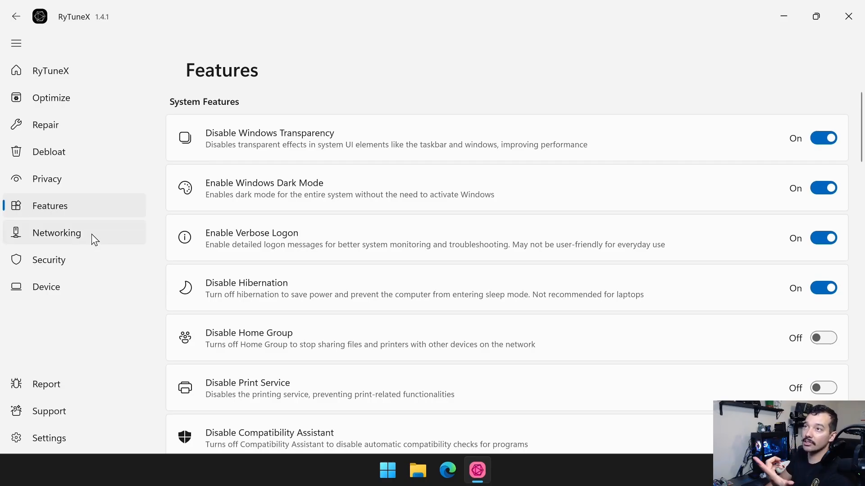
# Step: Review the protection statuses on the Security page and the driver backup and hardware details on the Device page
pyautogui.click(88, 264)
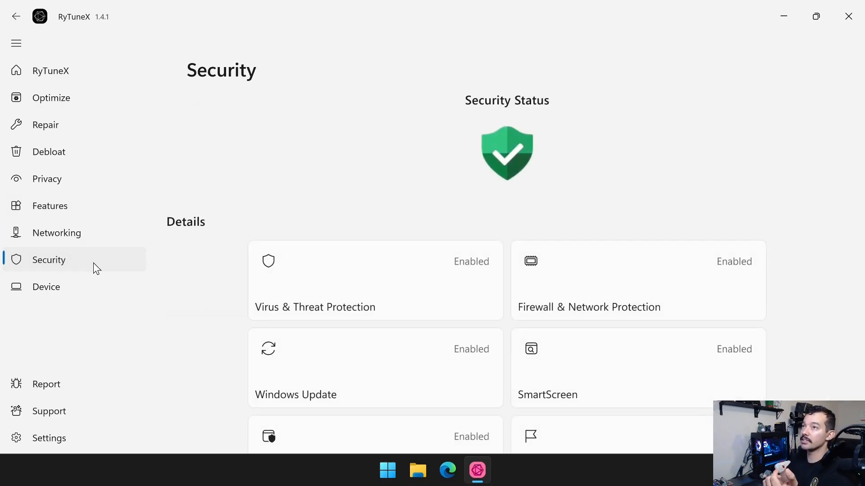
pyautogui.scroll(-3, 737, 324)
pyautogui.scroll(3, 736, 324)
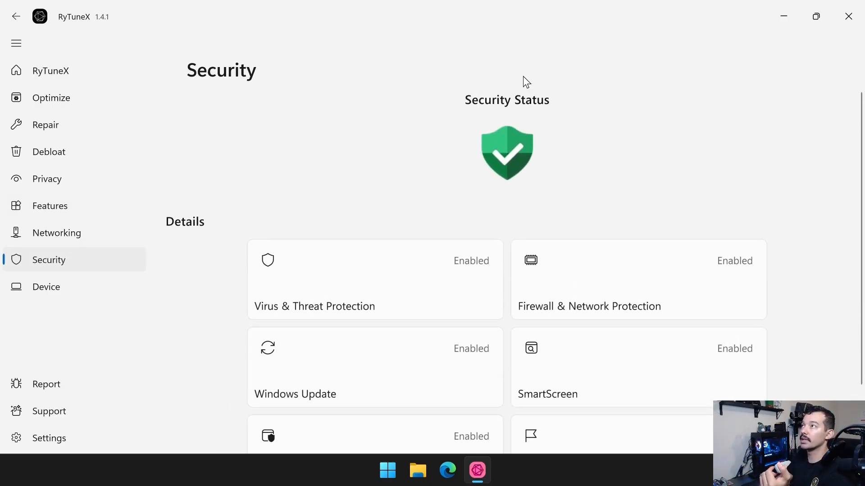
pyautogui.scroll(-3, 473, 144)
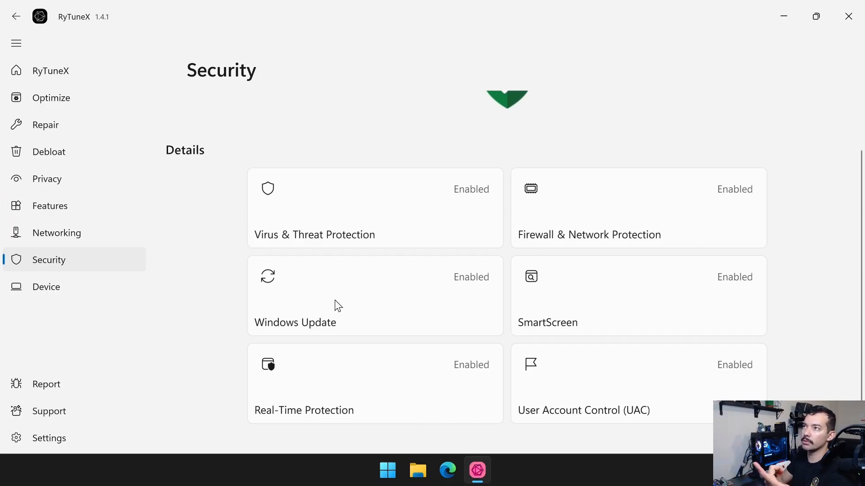
pyautogui.click(54, 288)
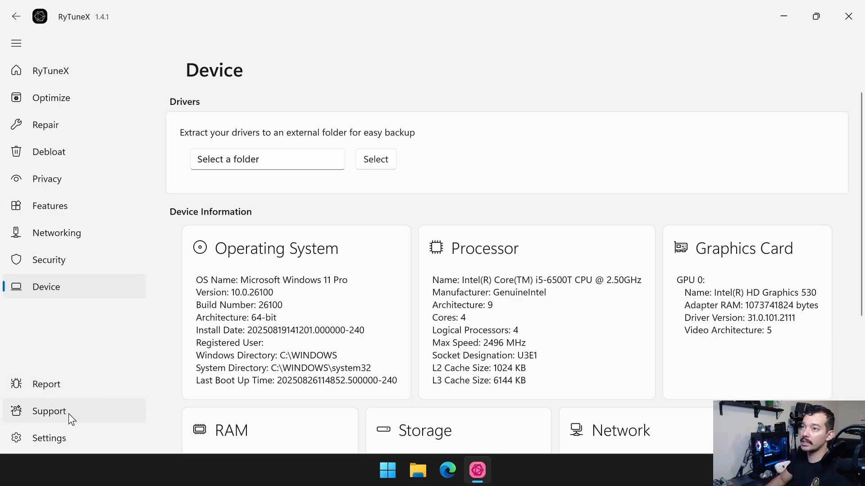
# Step: Review the Settings page, including the theme, Export/Import Optimizations, Revert all changes and About sections
pyautogui.click(83, 438)
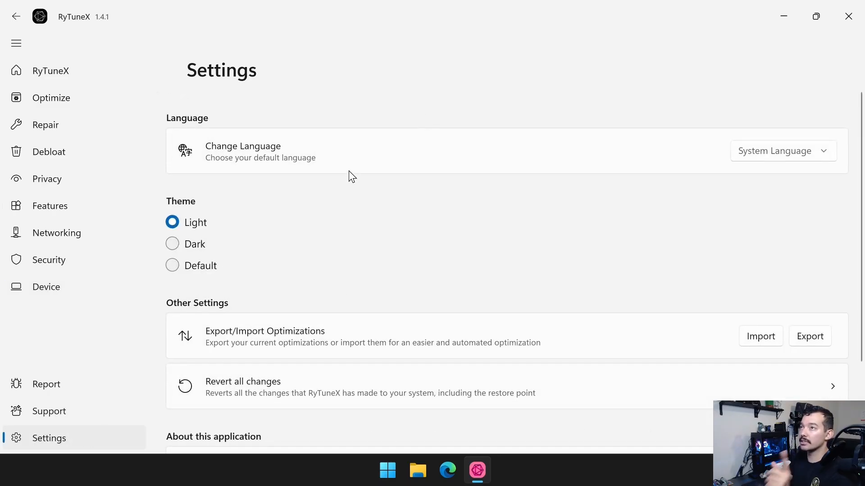
pyautogui.scroll(-1, 349, 171)
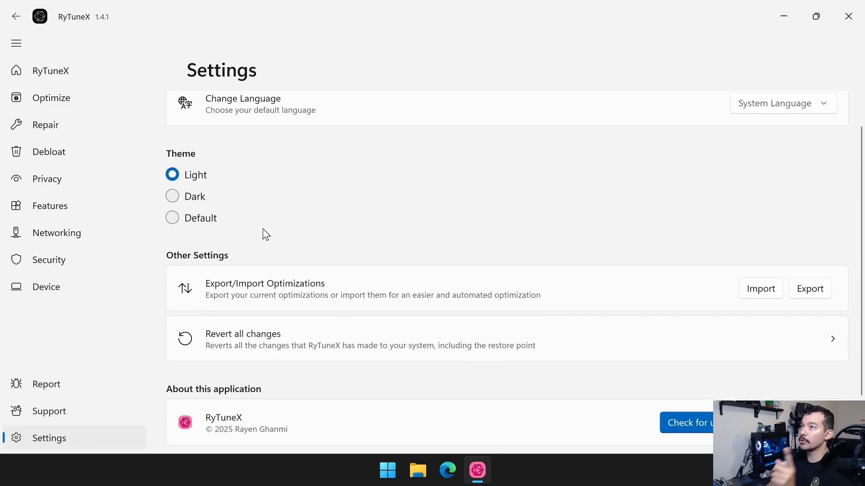
pyautogui.scroll(-1, 262, 228)
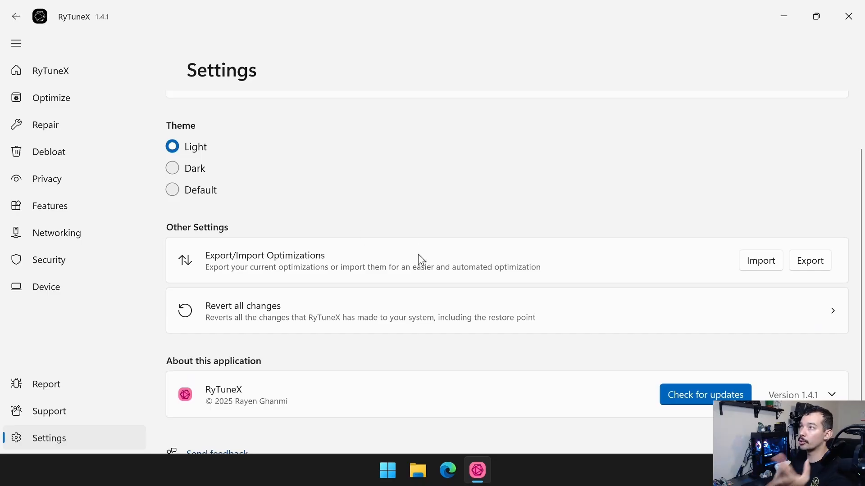
pyautogui.scroll(-1, 344, 421)
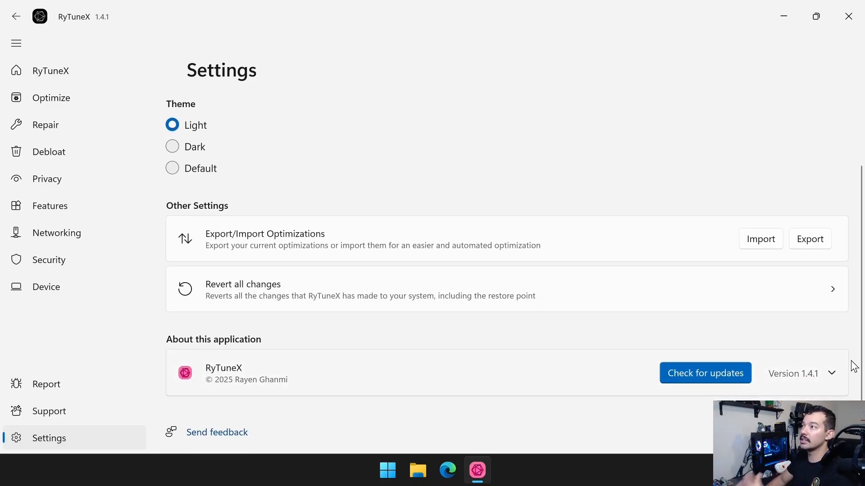
# Step: Revisit the home and Optimize pages and look through the Features list to its Windows 11 Exclusive section
pyautogui.click(56, 69)
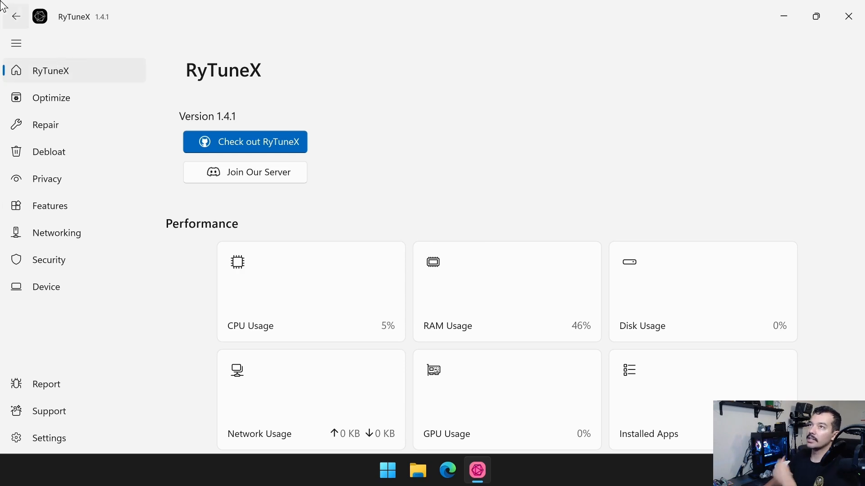
pyautogui.click(93, 97)
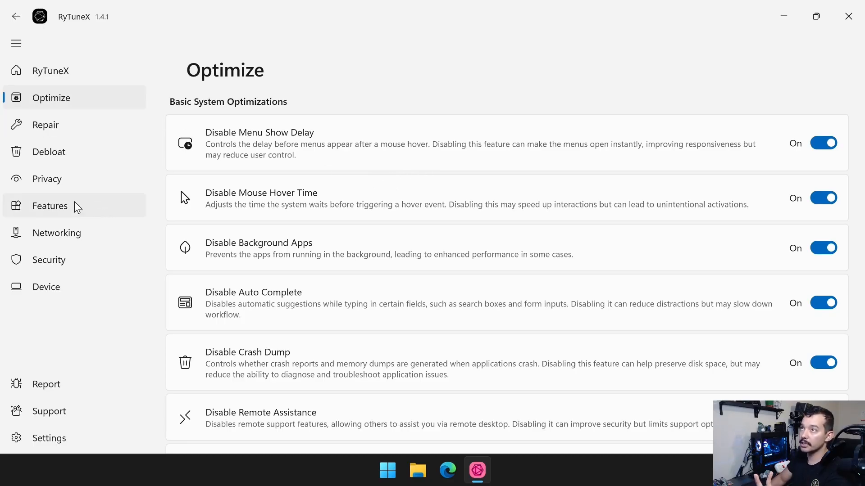
pyautogui.click(33, 206)
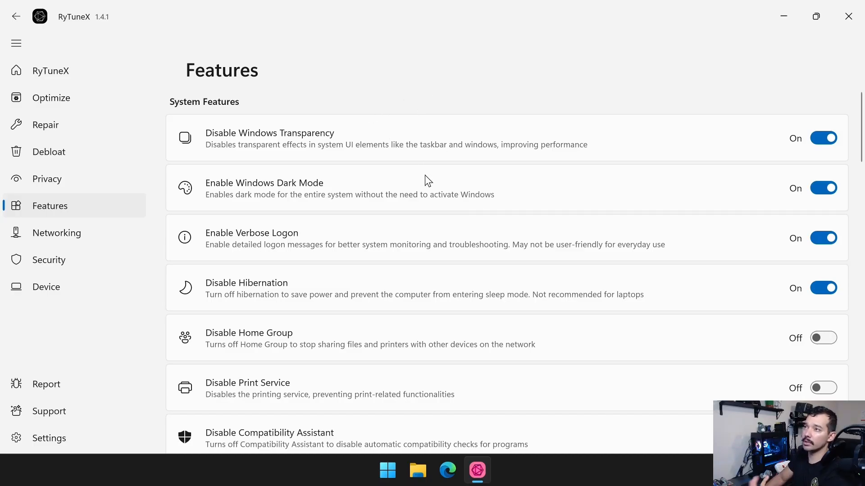
pyautogui.scroll(-8, 462, 232)
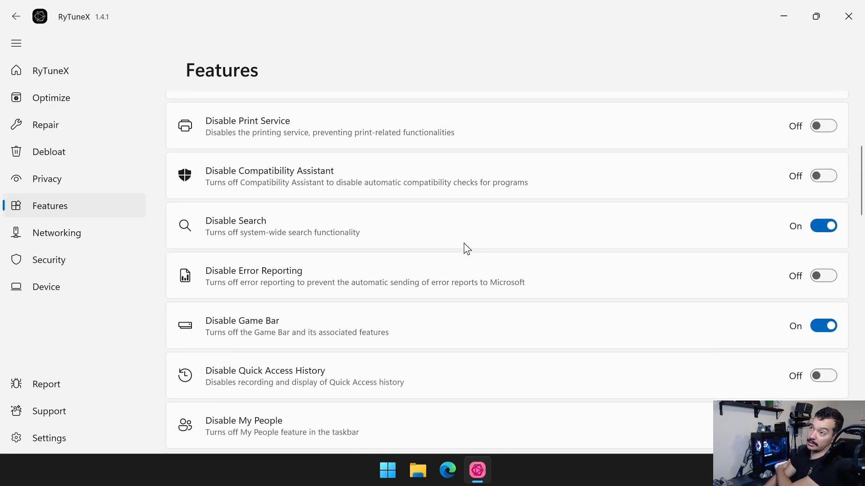
pyautogui.scroll(-10, 465, 244)
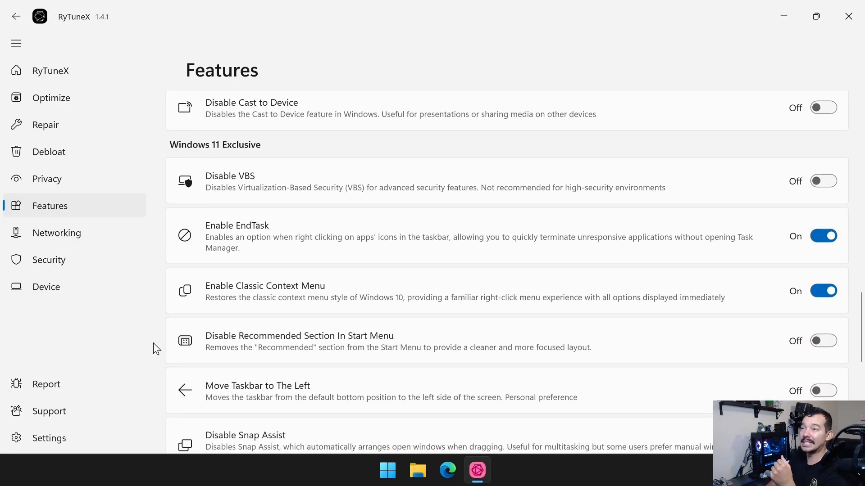
pyautogui.scroll(-3, 543, 240)
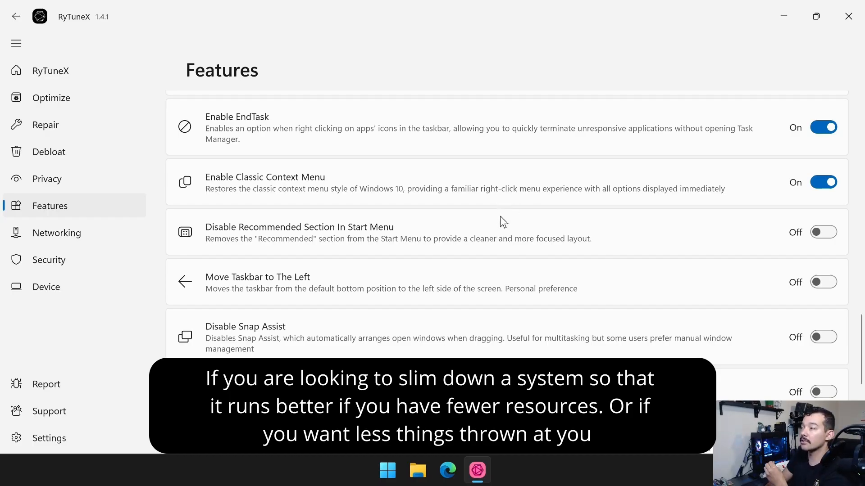
pyautogui.scroll(15, 472, 301)
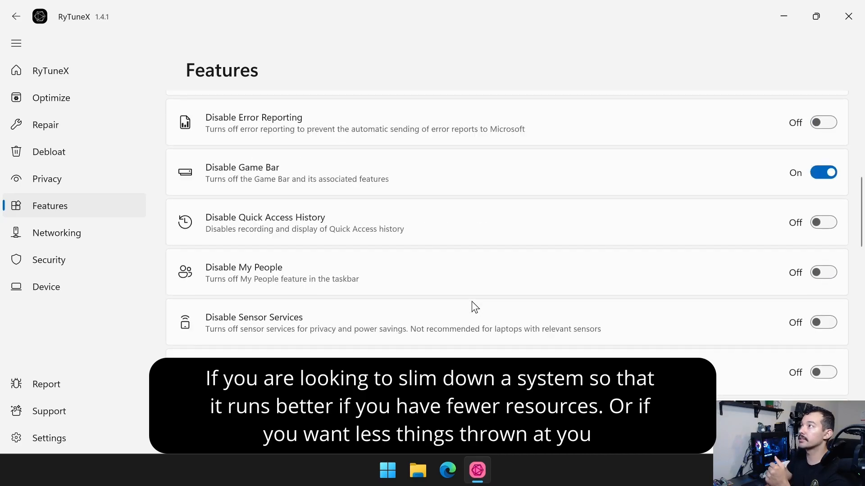
# Step: Look again at the Optimize page and the Performance overview on the RyTuneX home page
pyautogui.click(58, 101)
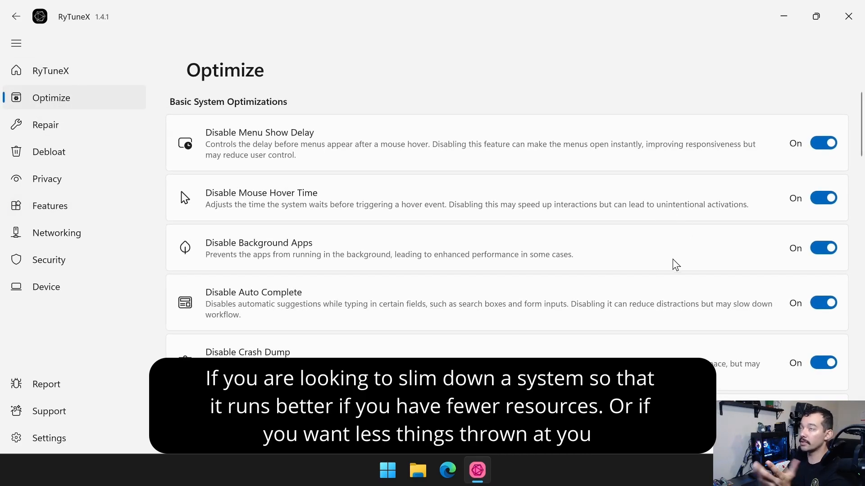
pyautogui.click(36, 73)
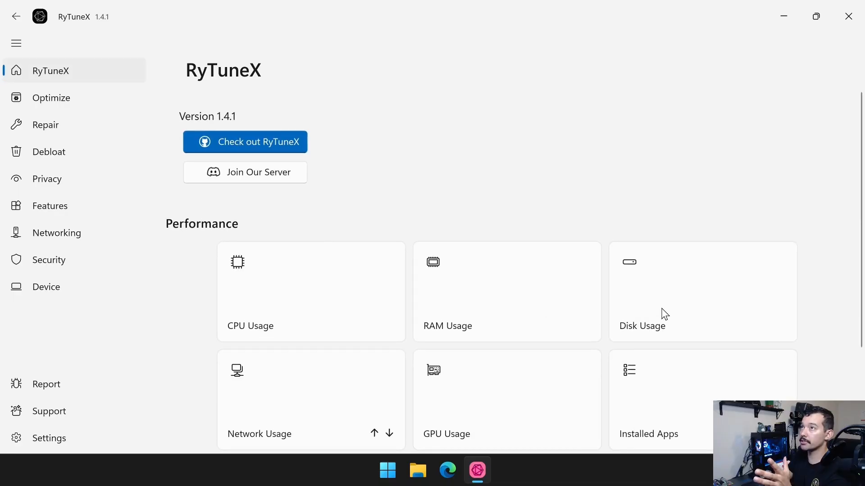
pyautogui.scroll(-2, 764, 288)
pyautogui.click(43, 100)
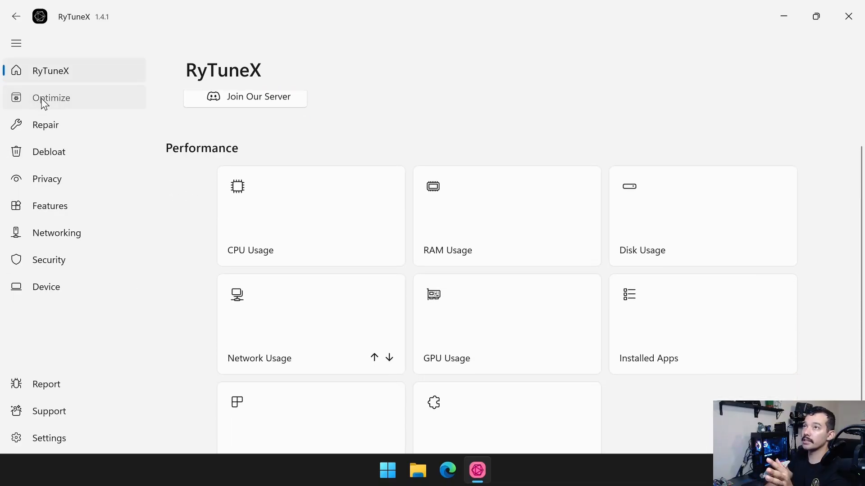
pyautogui.click(67, 71)
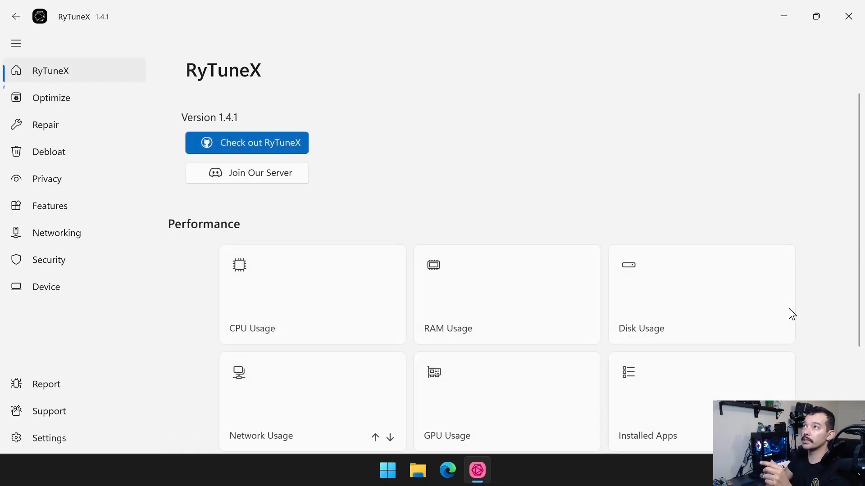
# Step: Restart the computer so the RyTuneX changes are applied
pyautogui.click(386, 472)
pyautogui.click(600, 423)
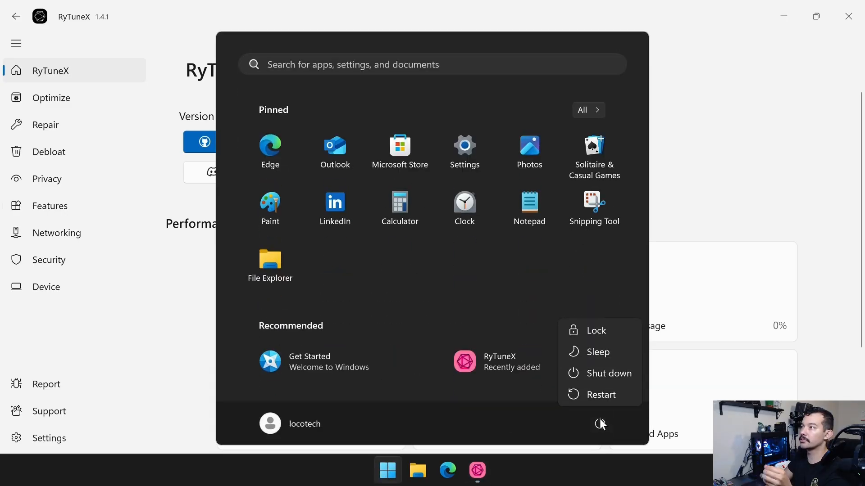
pyautogui.click(599, 396)
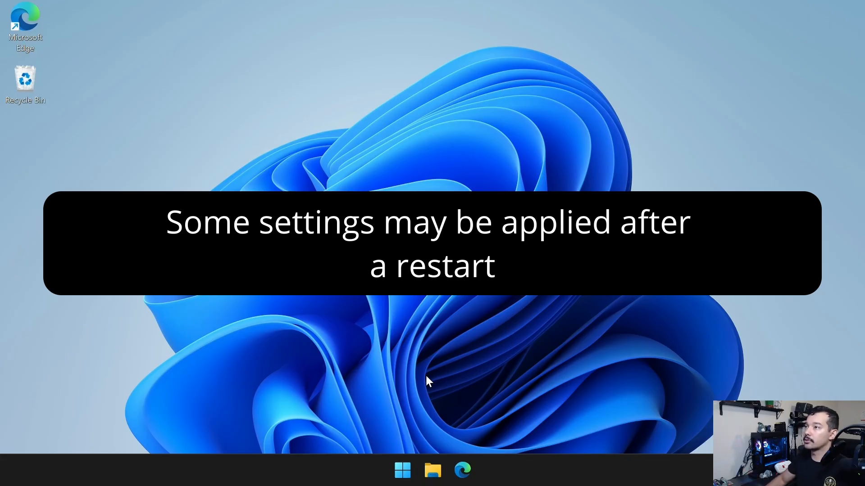
# Step: Run RyTuneX as administrator and allow it to make changes to the device
pyautogui.click(406, 461)
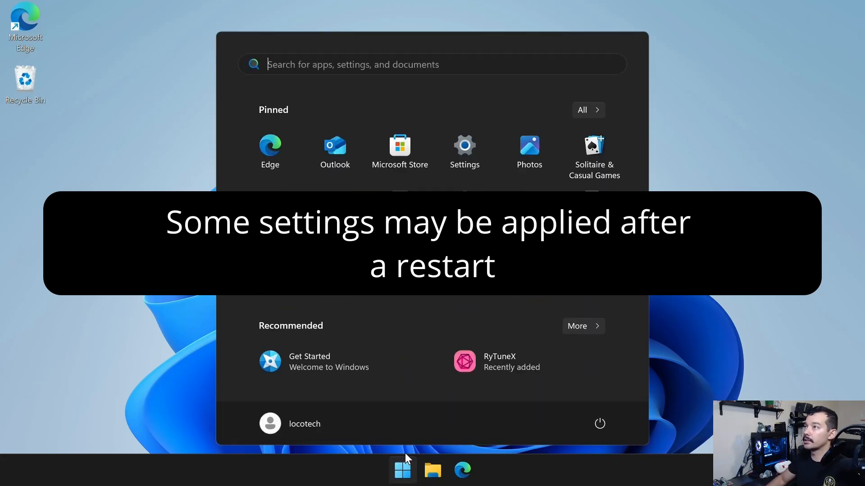
pyautogui.rightClick(479, 363)
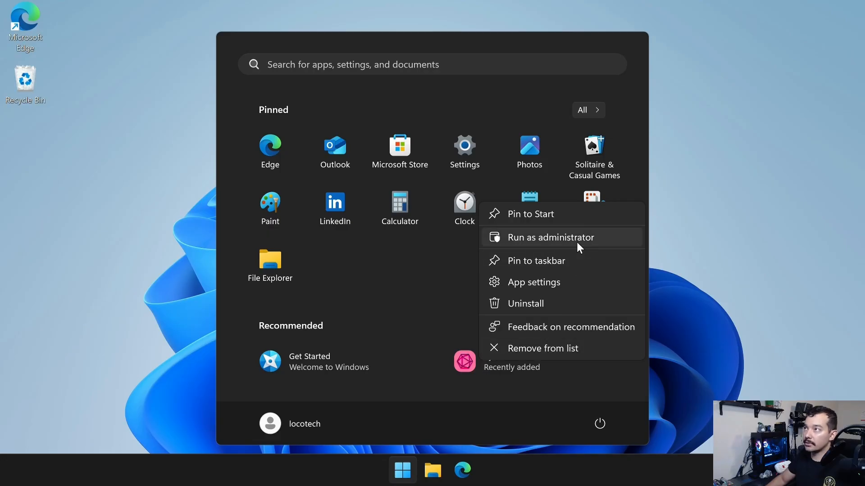
pyautogui.click(577, 242)
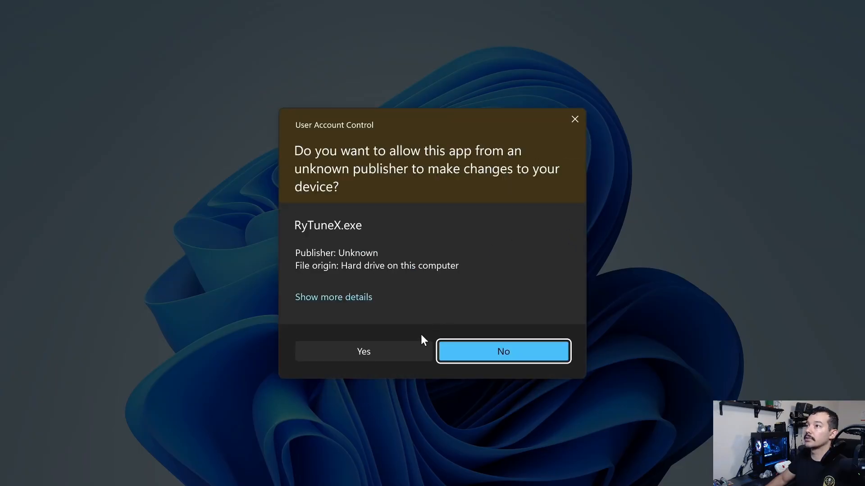
pyautogui.click(415, 352)
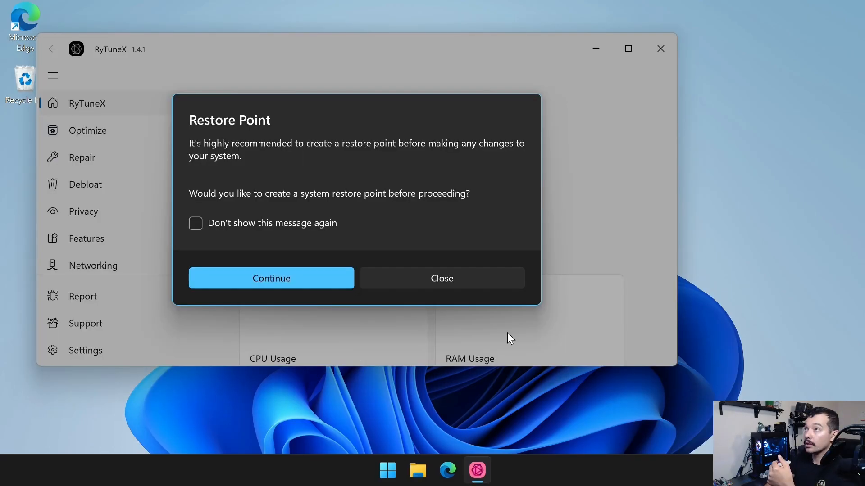
# Step: Dismiss the Restore Point dialog without creating a restore point and maximize the RyTuneX window
pyautogui.click(479, 275)
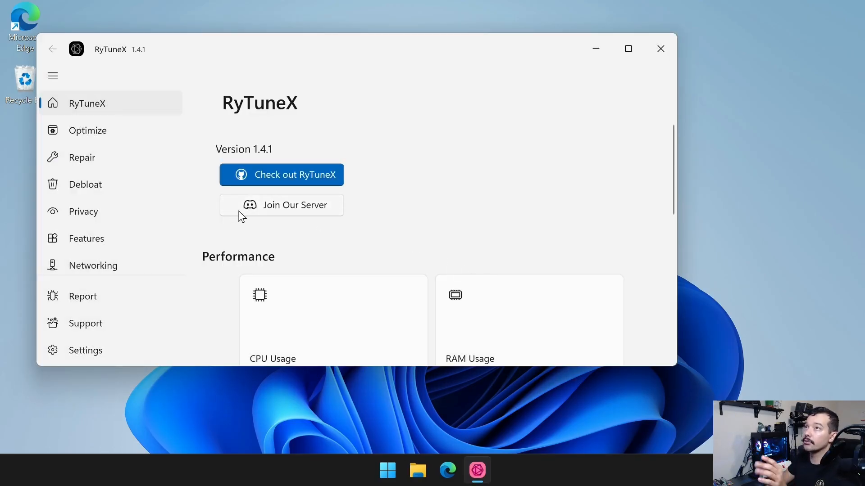
pyautogui.click(627, 48)
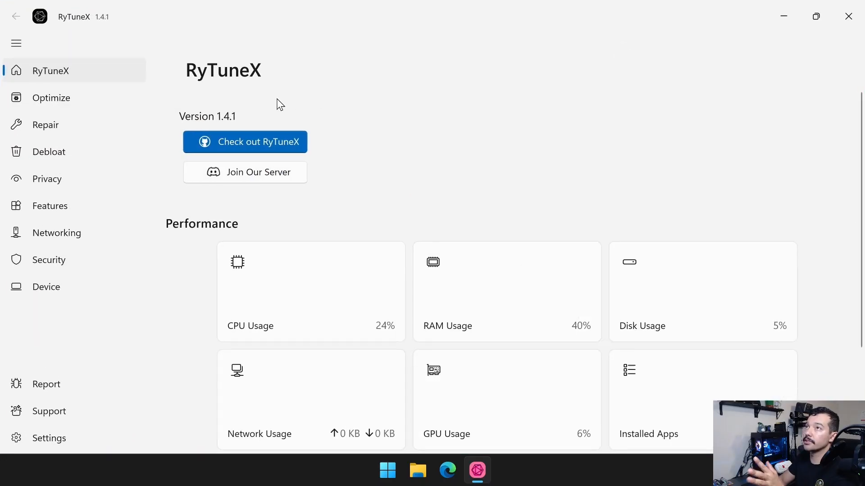
# Step: Check the Optimize, Debloat and Privacy pages to see which options are active after the restart
pyautogui.click(91, 101)
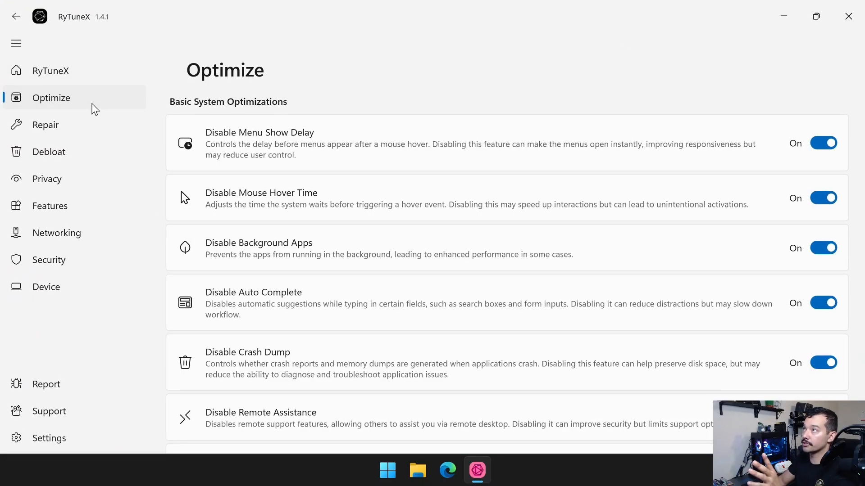
pyautogui.click(93, 153)
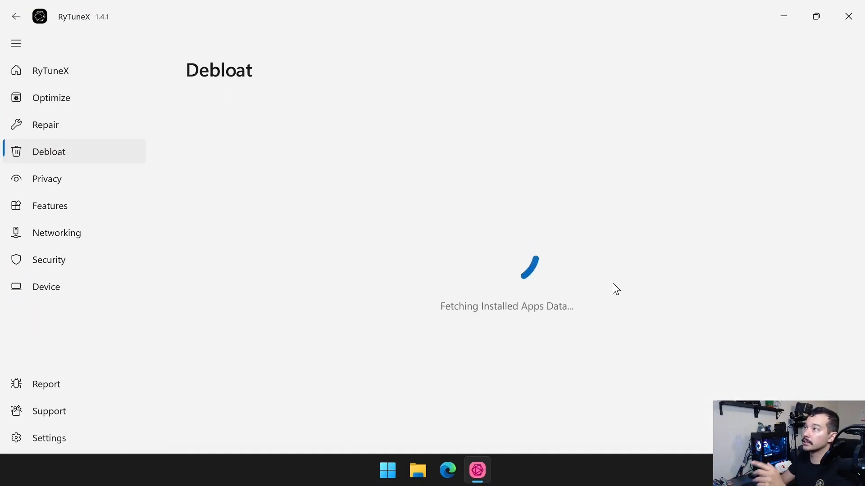
pyautogui.click(47, 182)
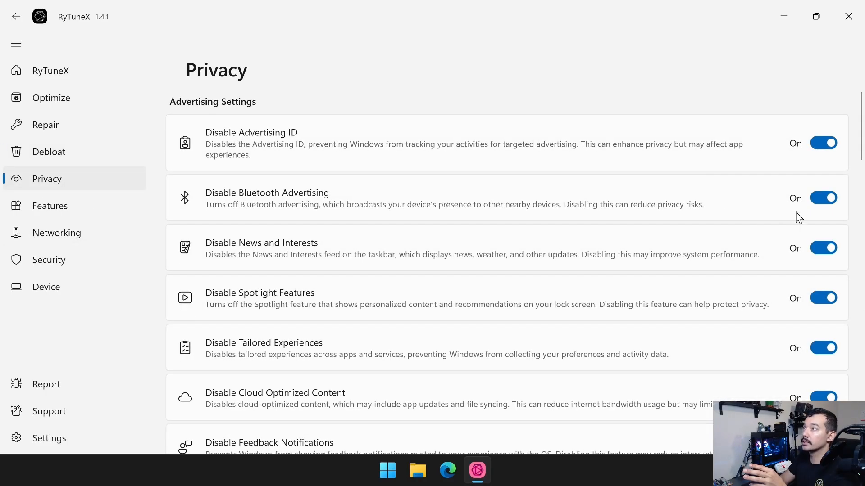
# Step: Locate the Revert all changes option under Other Settings on the Settings page
pyautogui.click(71, 435)
pyautogui.scroll(-2, 604, 232)
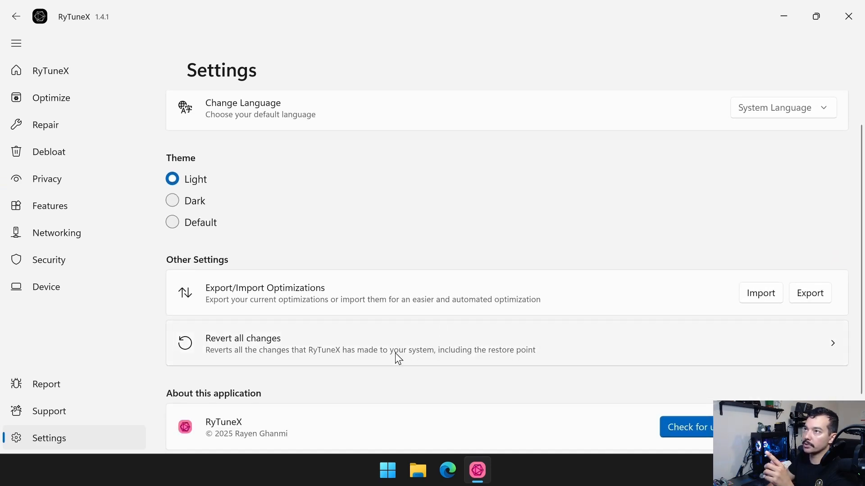
pyautogui.scroll(2, 398, 358)
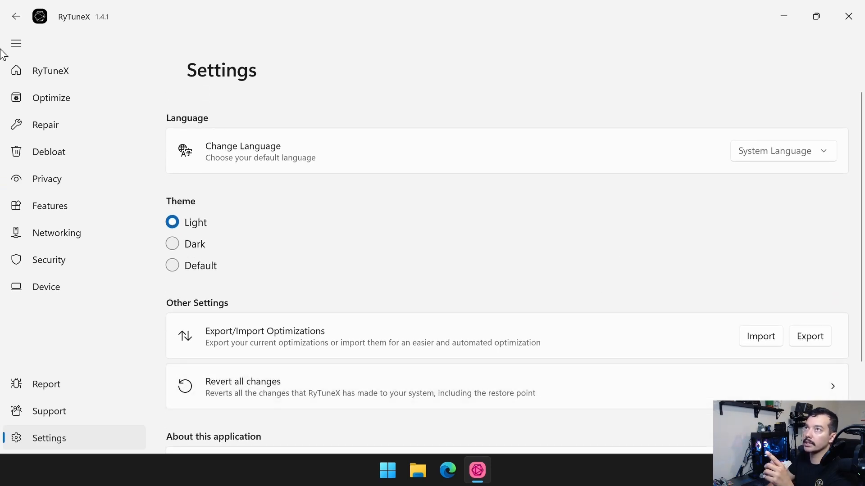
# Step: Return to the home page and examine the Optimize list down to the end of its Other Settings section
pyautogui.click(60, 80)
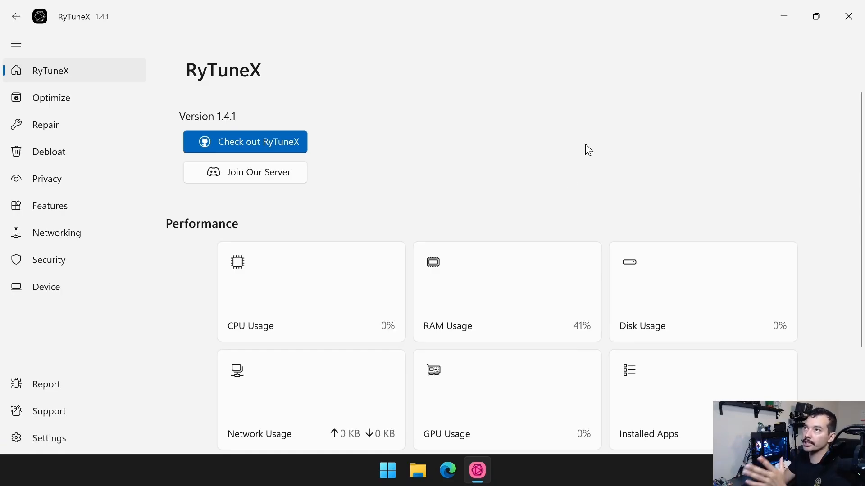
pyautogui.click(35, 103)
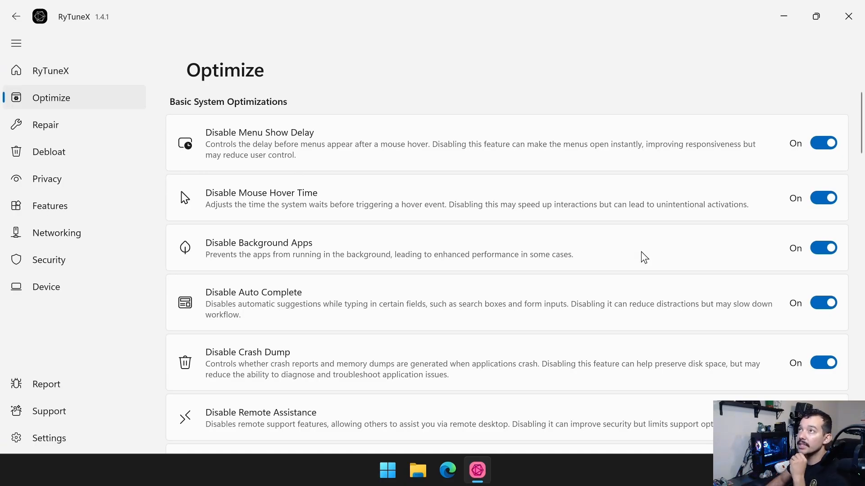
pyautogui.scroll(-15, 687, 324)
pyautogui.scroll(-10, 680, 326)
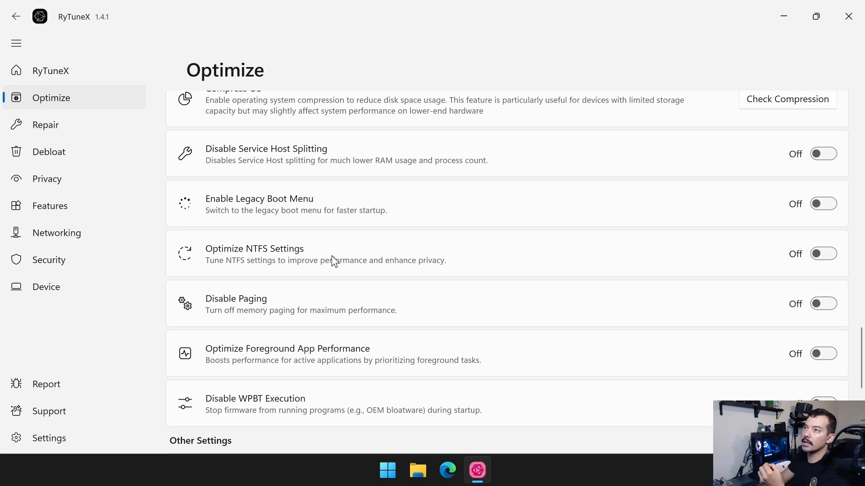
pyautogui.scroll(-5, 570, 265)
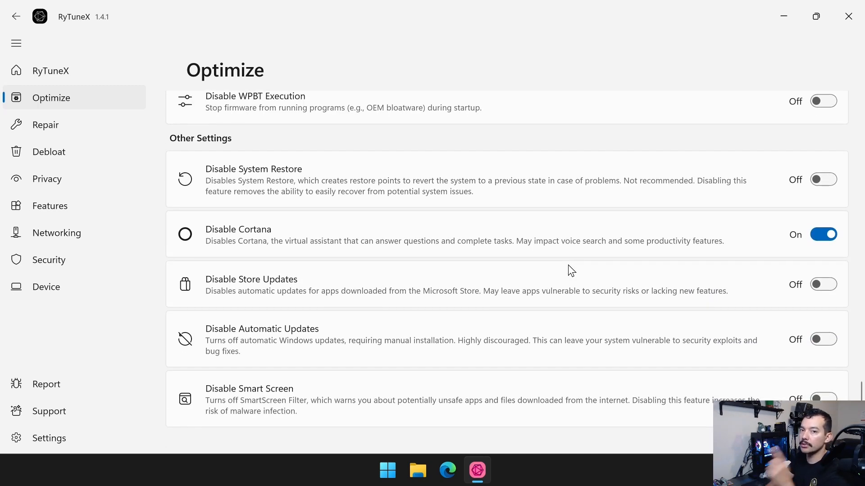